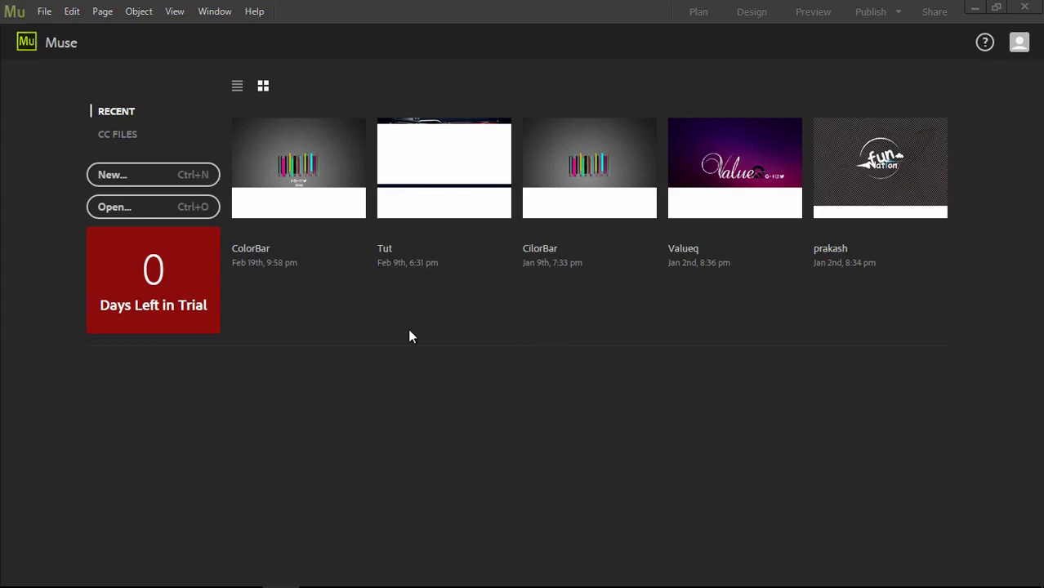
pyautogui.click(44, 12)
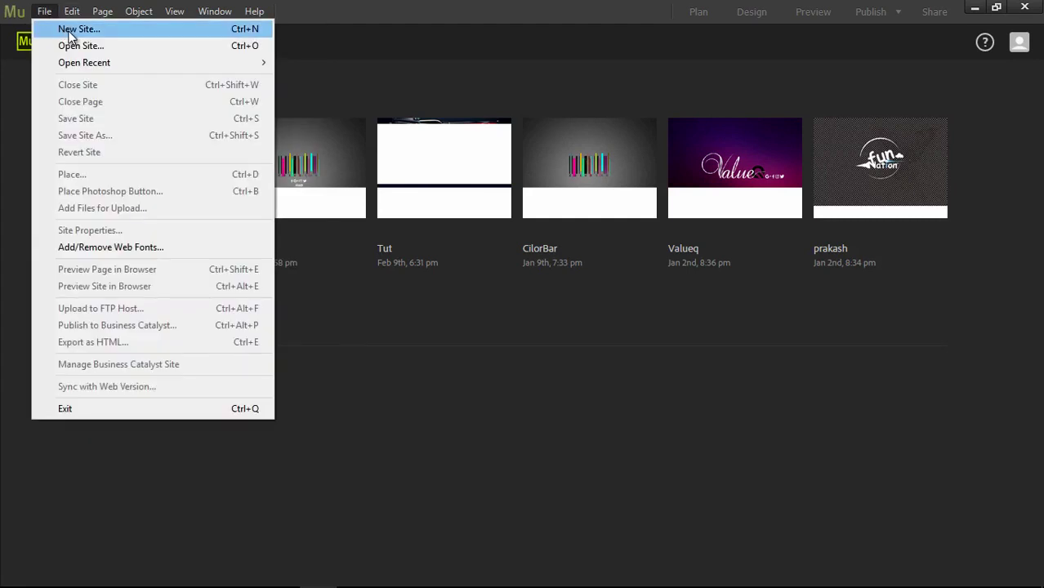
pyautogui.click(349, 301)
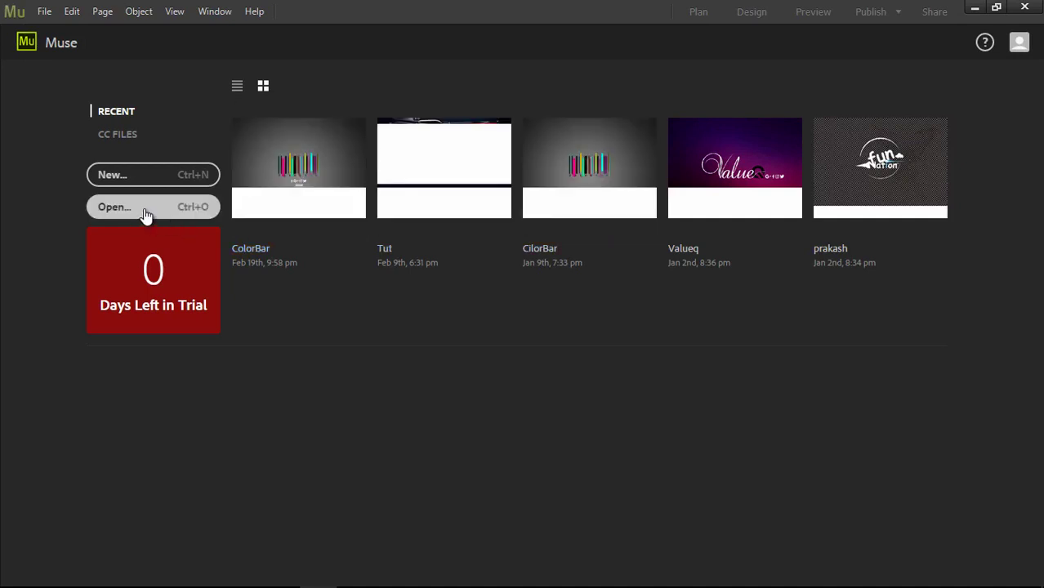
pyautogui.click(237, 86)
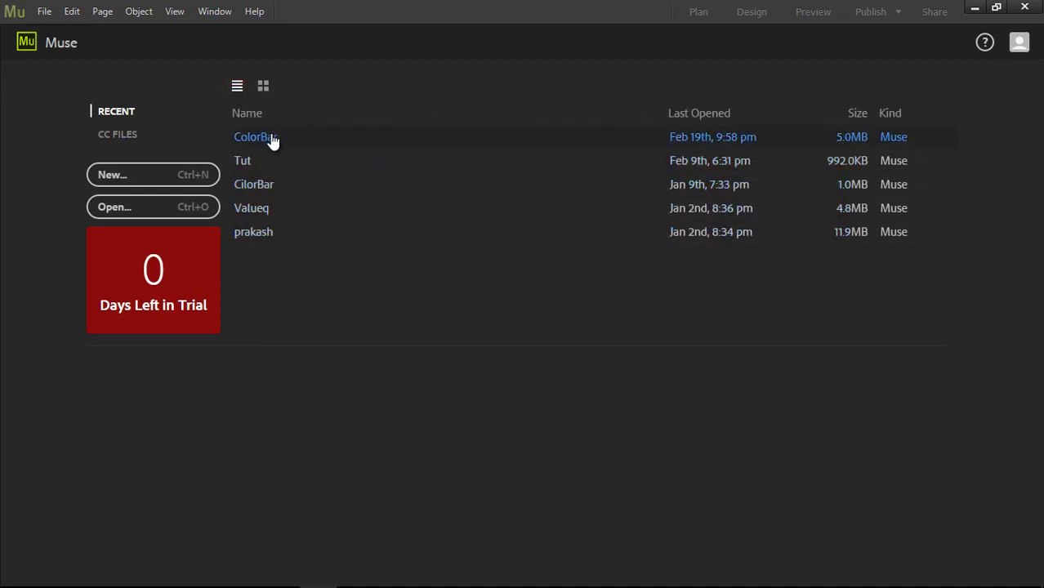
pyautogui.click(263, 85)
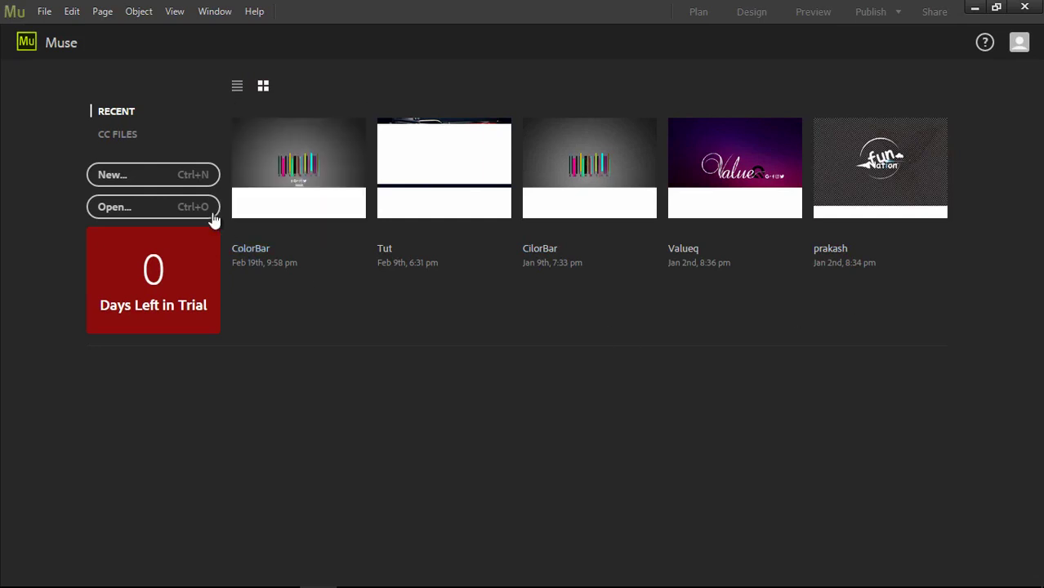
# Create a new fluid-width site with 5 columns and a maximum page width of 960.
pyautogui.click(163, 176)
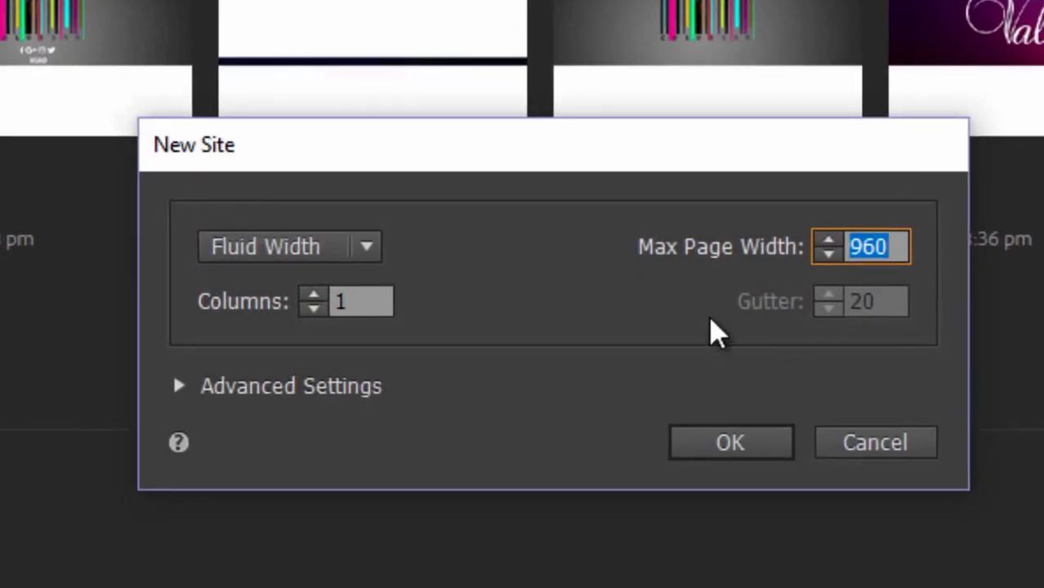
pyautogui.click(360, 302)
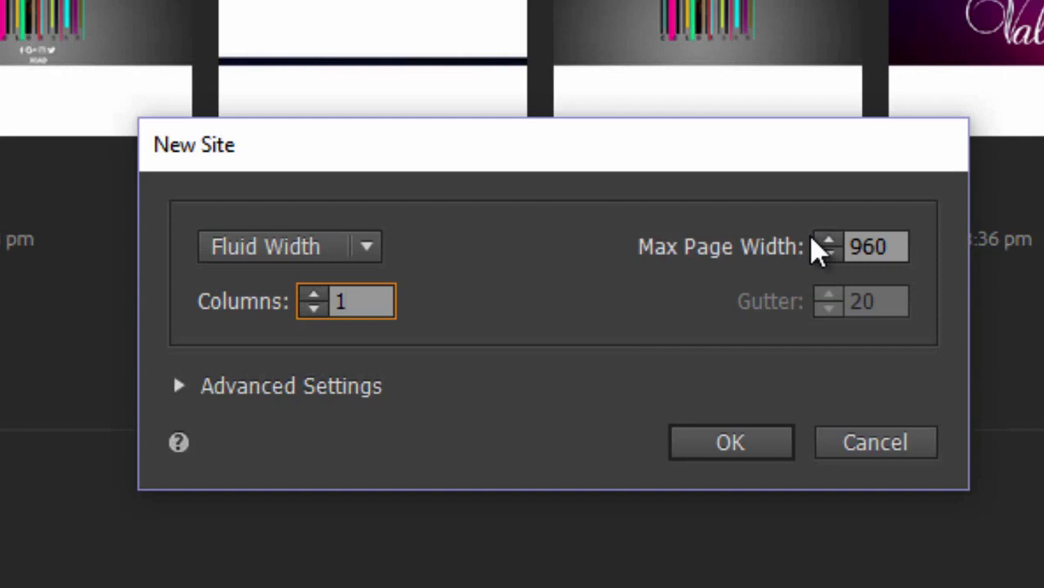
pyautogui.doubleClick(357, 301)
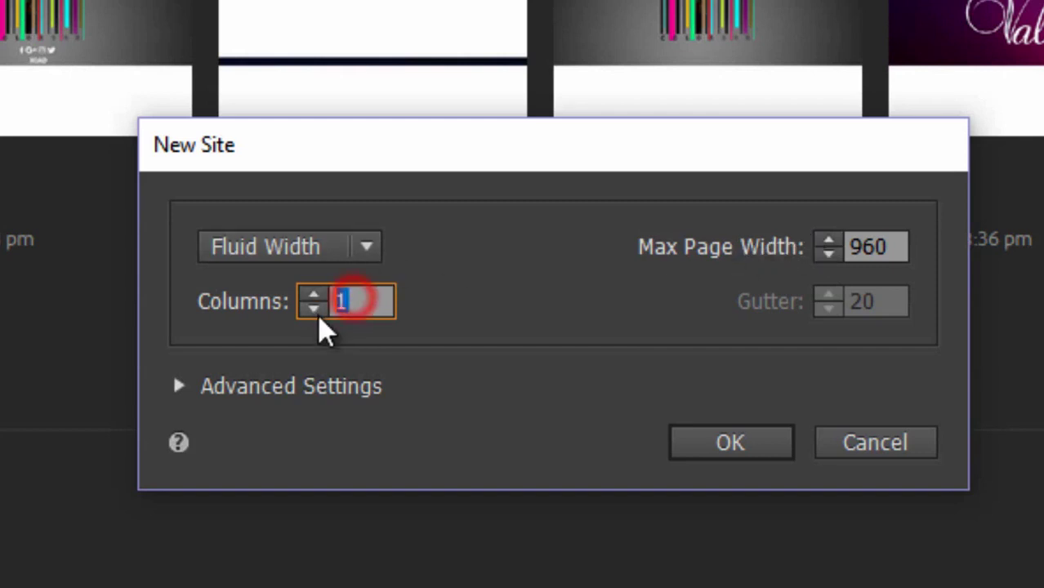
pyautogui.write('5')
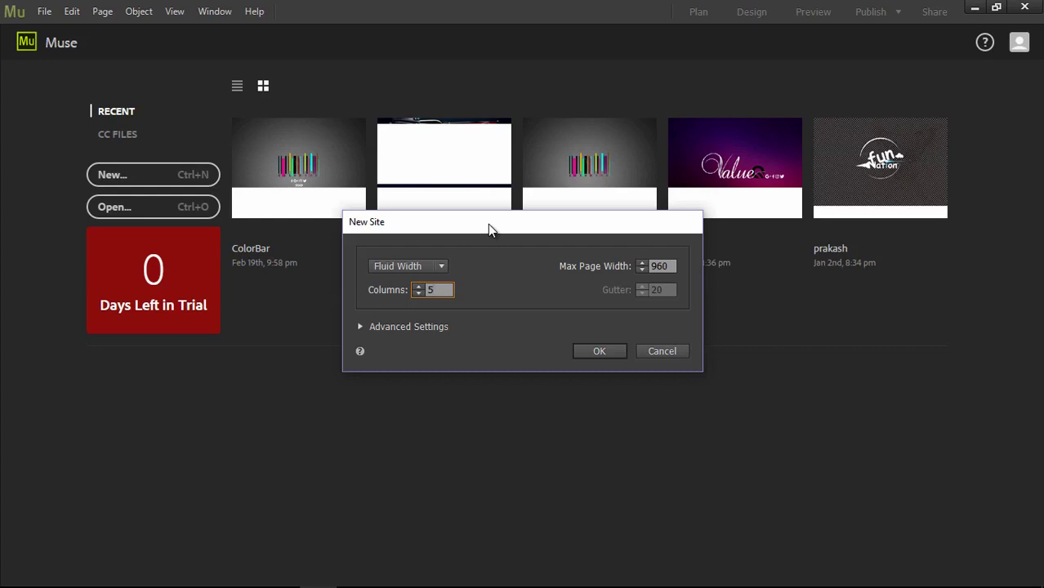
pyautogui.click(600, 351)
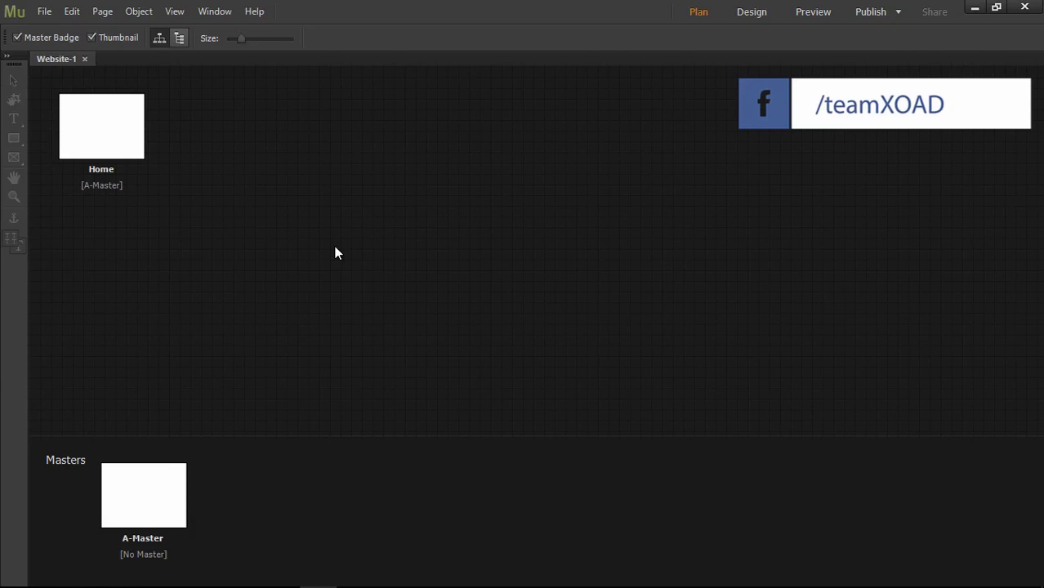
# Add three new sibling pages after the Home page in the site plan.
pyautogui.moveTo(110, 133)
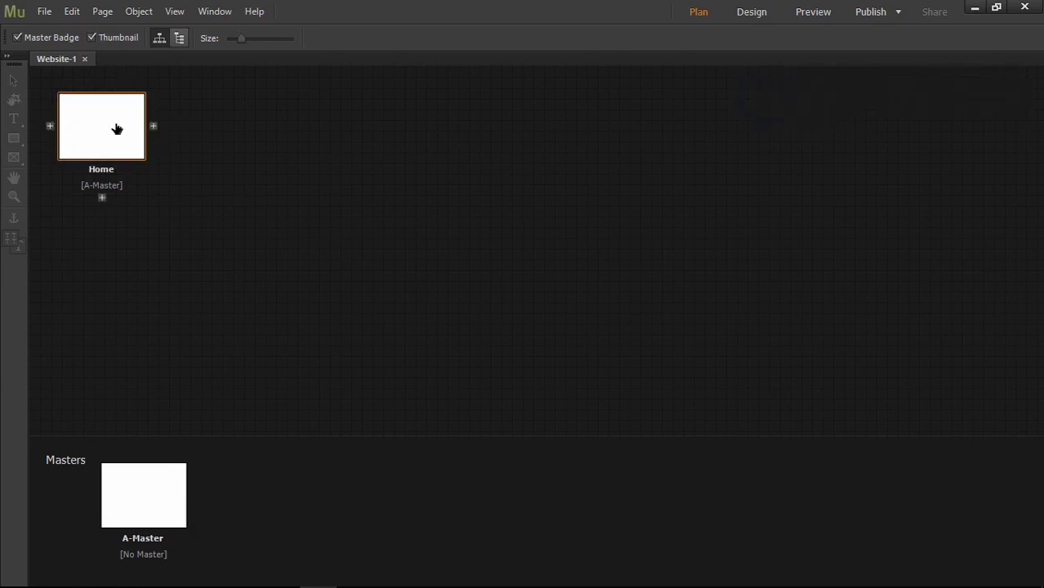
pyautogui.click(153, 126)
pyautogui.click(267, 127)
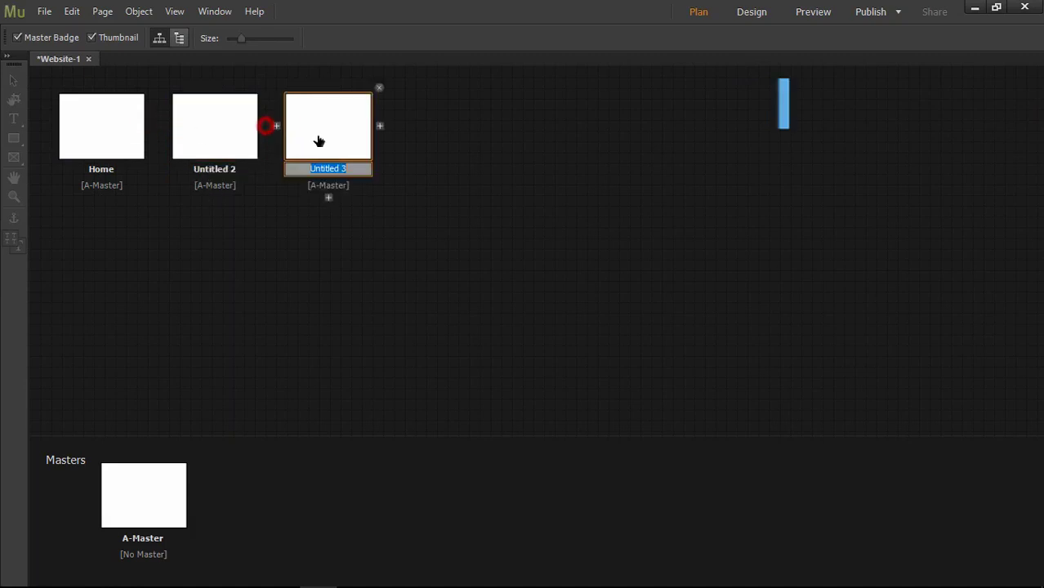
pyautogui.click(381, 127)
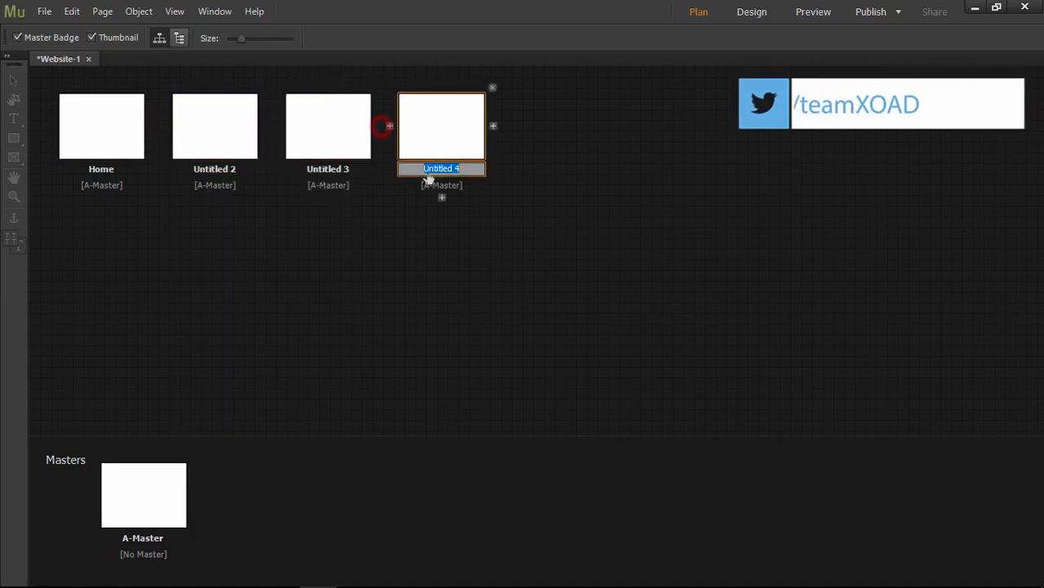
# Rename the three new pages, in order after Home, as dmaouf, gashksga and asmdkhosau.
pyautogui.doubleClick(337, 167)
pyautogui.write('gashksga')
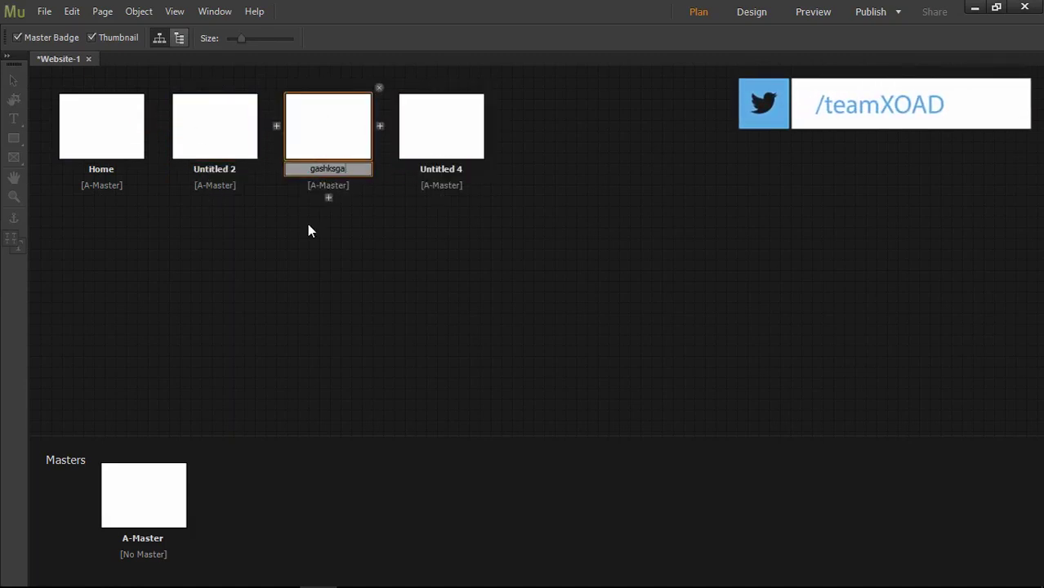
pyautogui.click(408, 240)
pyautogui.doubleClick(452, 168)
pyautogui.write('asmdkhosau')
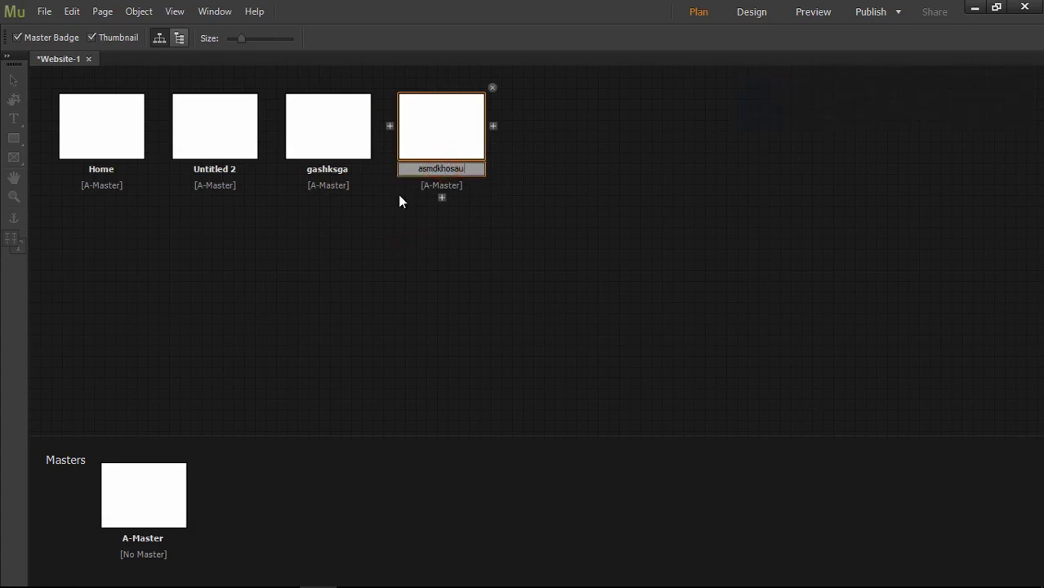
pyautogui.doubleClick(214, 169)
pyautogui.write('dmaouf')
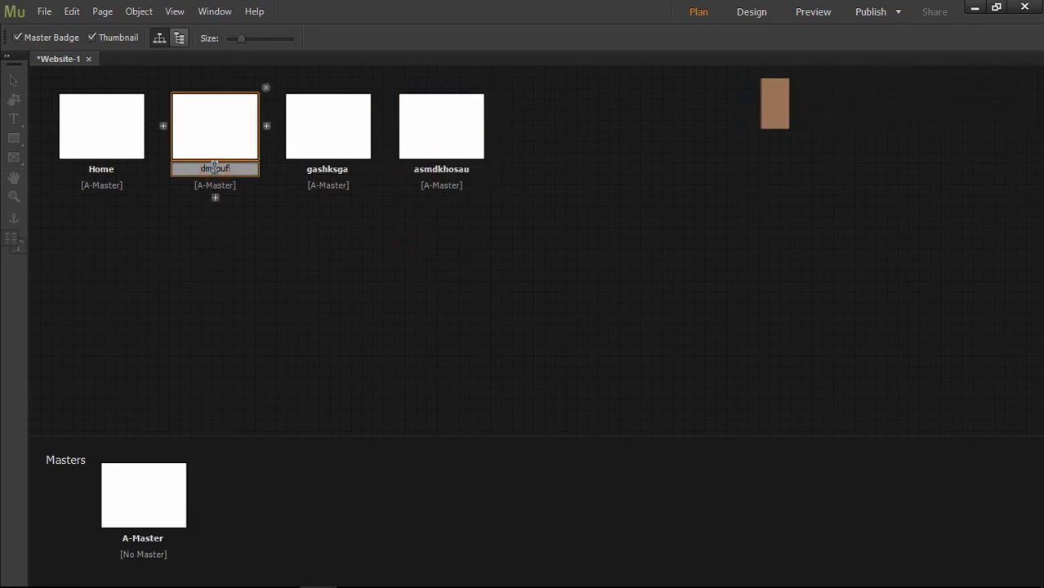
pyautogui.click(209, 270)
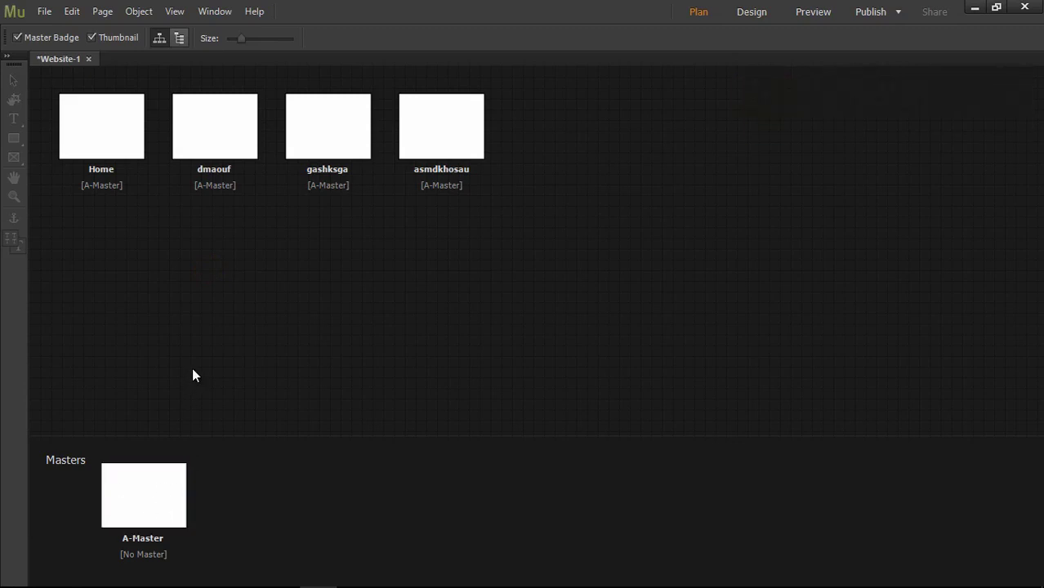
# Draw a rectangle on the A-Master page at about X 265, Y 136 and fill it with light green.
pyautogui.click(144, 500)
pyautogui.click(144, 500)
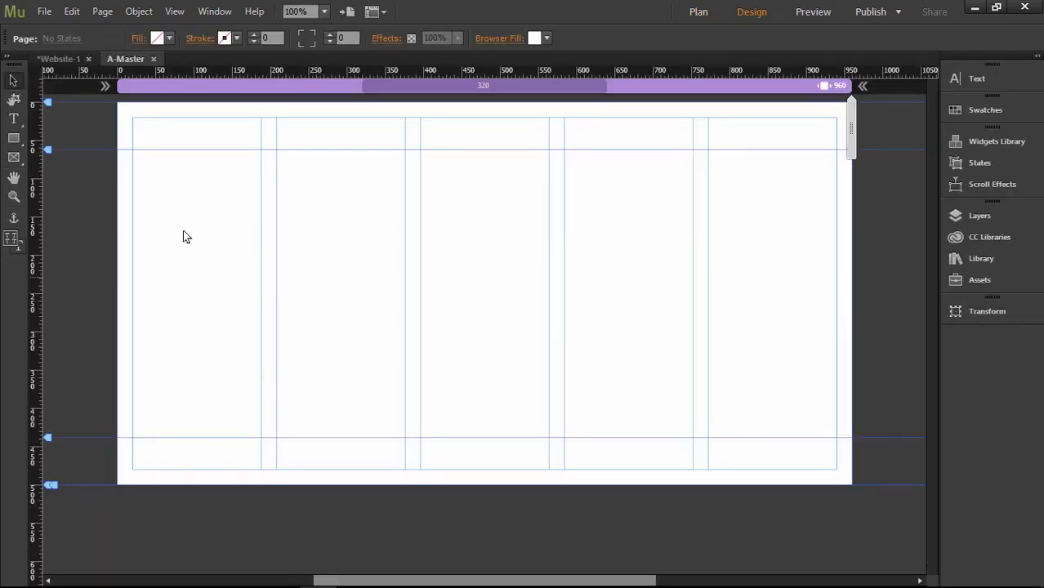
pyautogui.click(14, 139)
pyautogui.moveTo(319, 206); pyautogui.dragTo(580, 271)
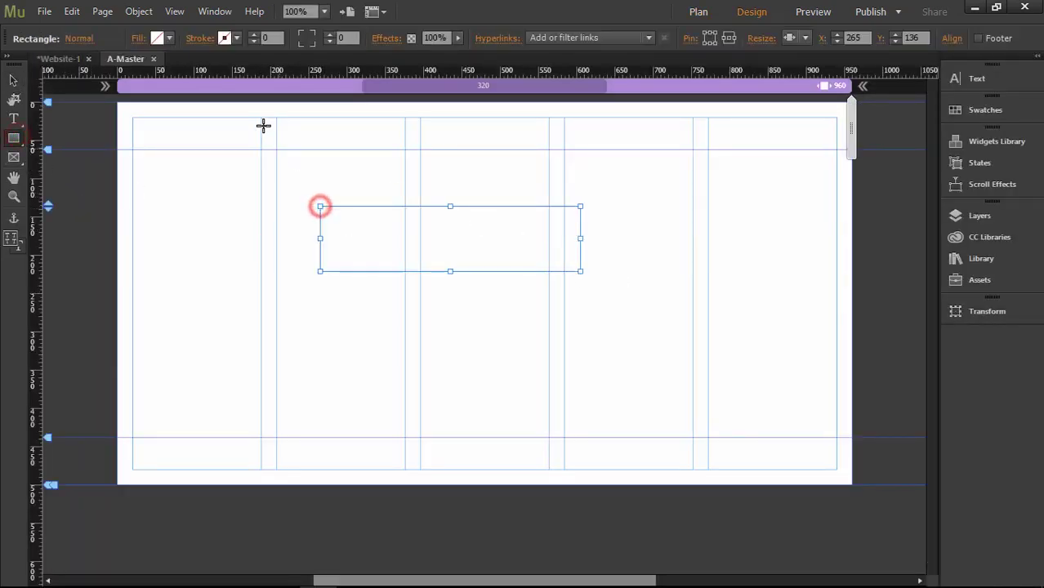
pyautogui.click(168, 38)
pyautogui.click(198, 144)
pyautogui.click(183, 285)
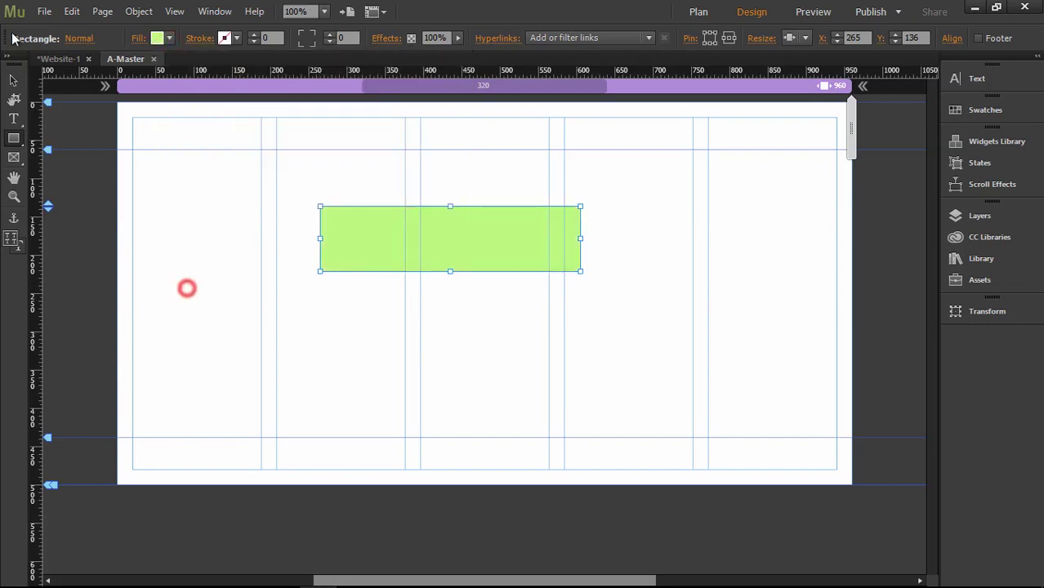
# Return to the site plan and add a second master page beside A-Master, keeping its default name.
pyautogui.click(55, 59)
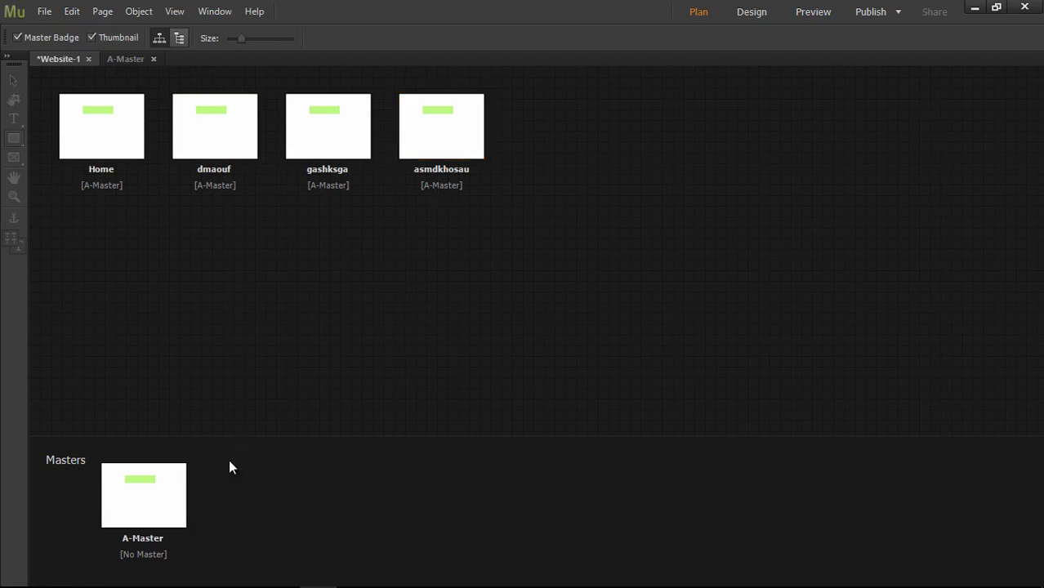
pyautogui.click(194, 495)
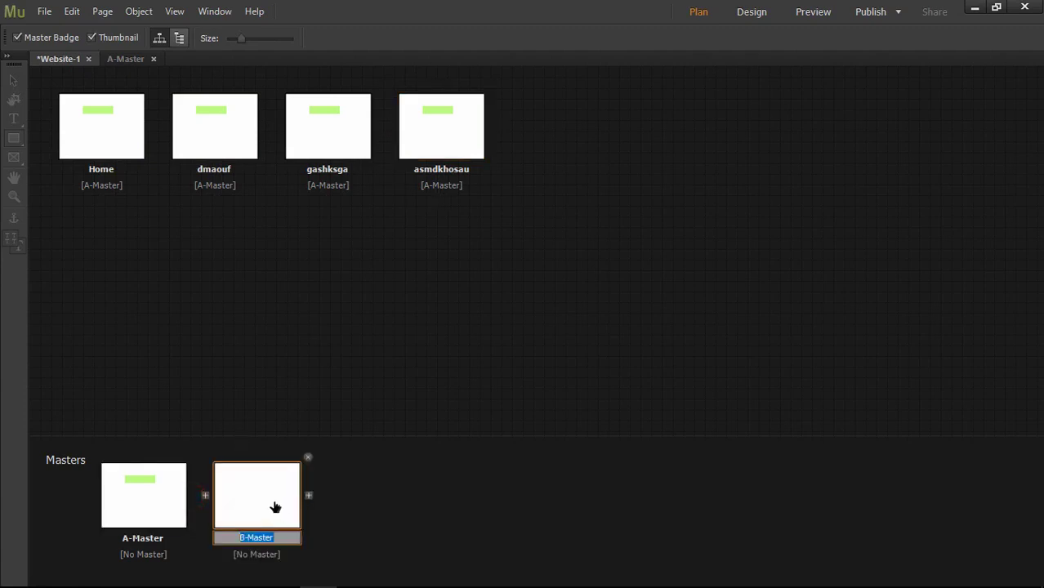
pyautogui.click(395, 499)
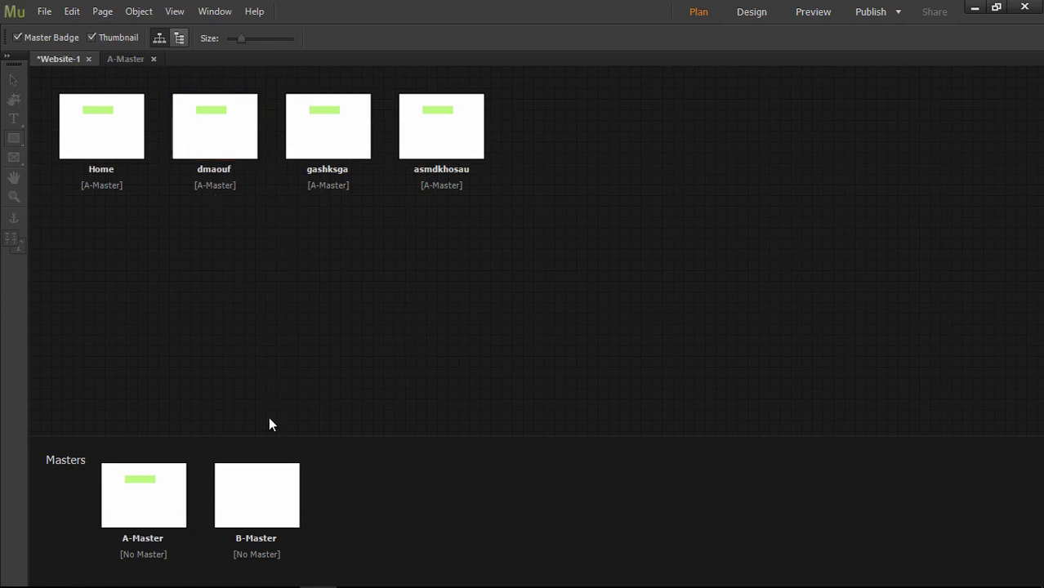
# Draw a rectangle on the B-Master page at about X 188, Y 126 and fill it with magenta FF30F7.
pyautogui.doubleClick(264, 499)
pyautogui.moveTo(261, 199); pyautogui.dragTo(581, 297)
pyautogui.click(169, 40)
pyautogui.click(296, 156)
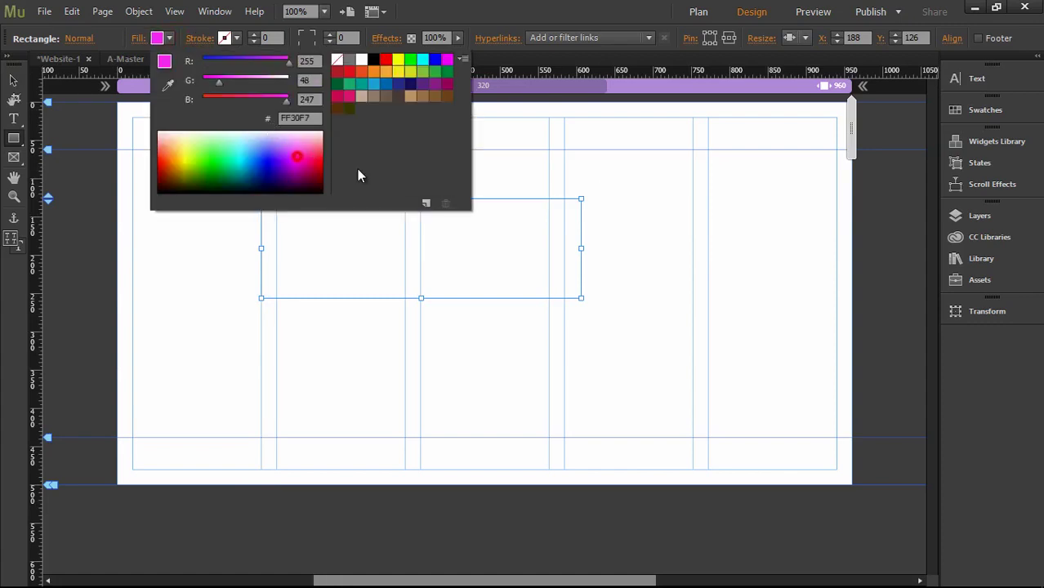
pyautogui.click(608, 186)
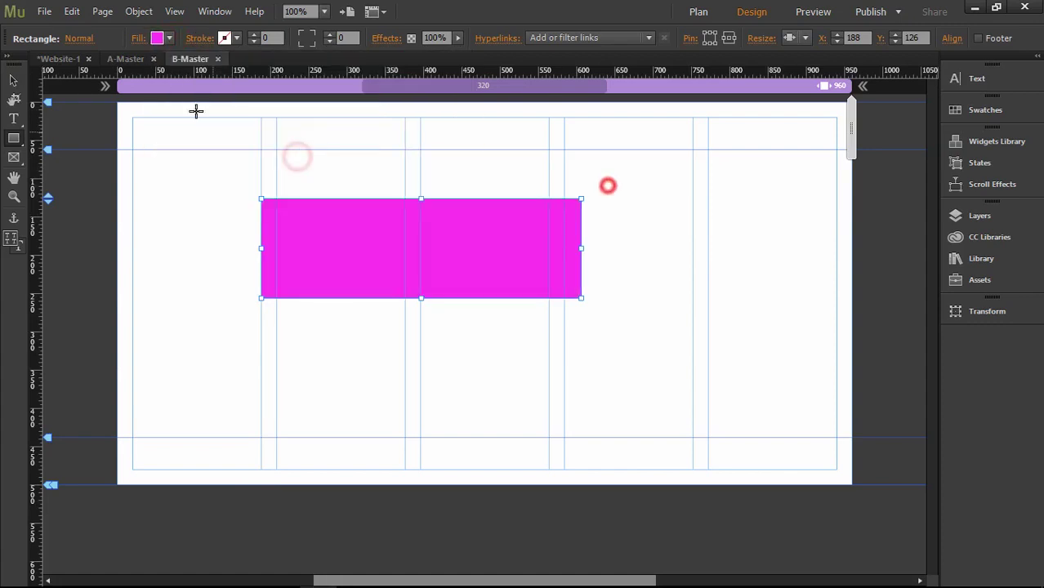
# Return to the site plan and assign B-Master to the dmaouf page.
pyautogui.click(72, 59)
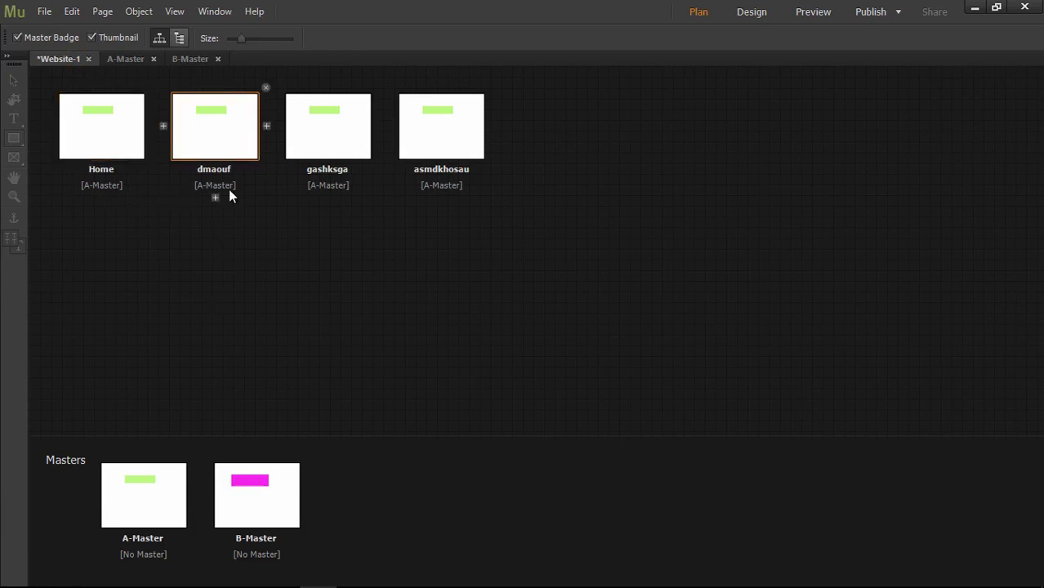
pyautogui.rightClick(217, 137)
pyautogui.moveTo(283, 312)
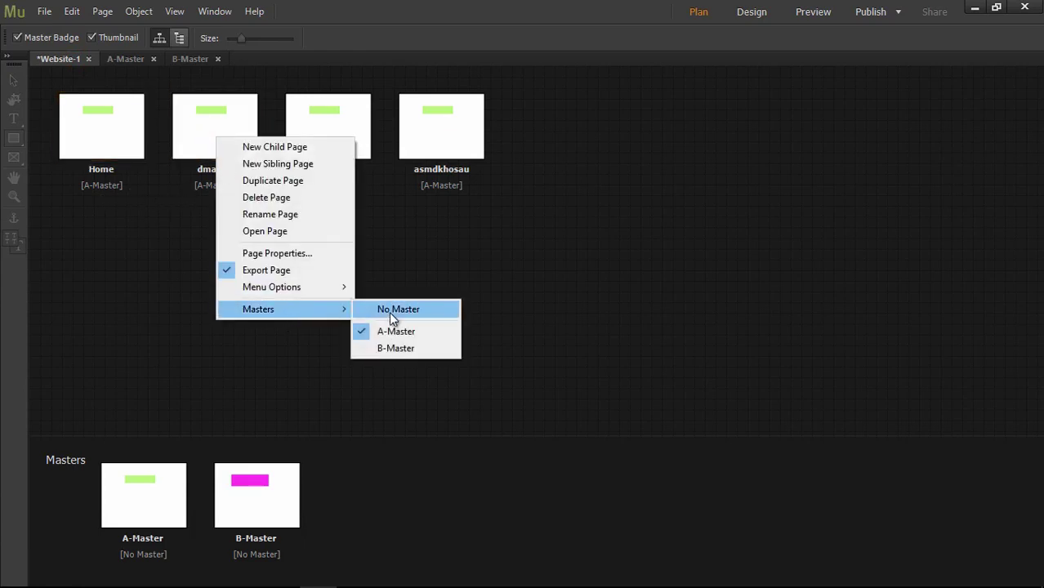
pyautogui.click(385, 346)
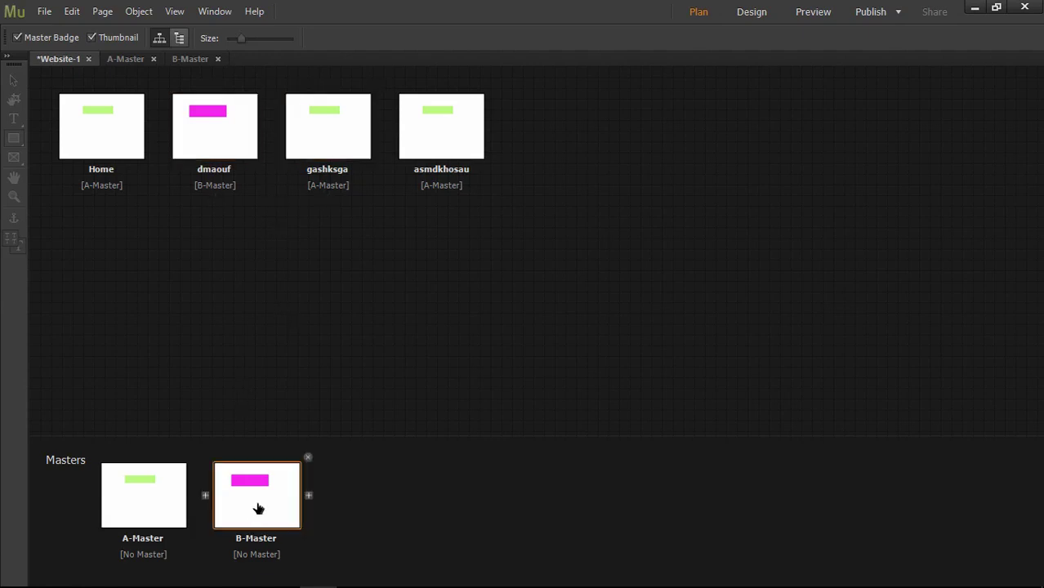
# Assign B-Master to the gashksga page, and switch asmdkhosau to B-Master and back to A-Master.
pyautogui.moveTo(257, 500); pyautogui.dragTo(441, 129)
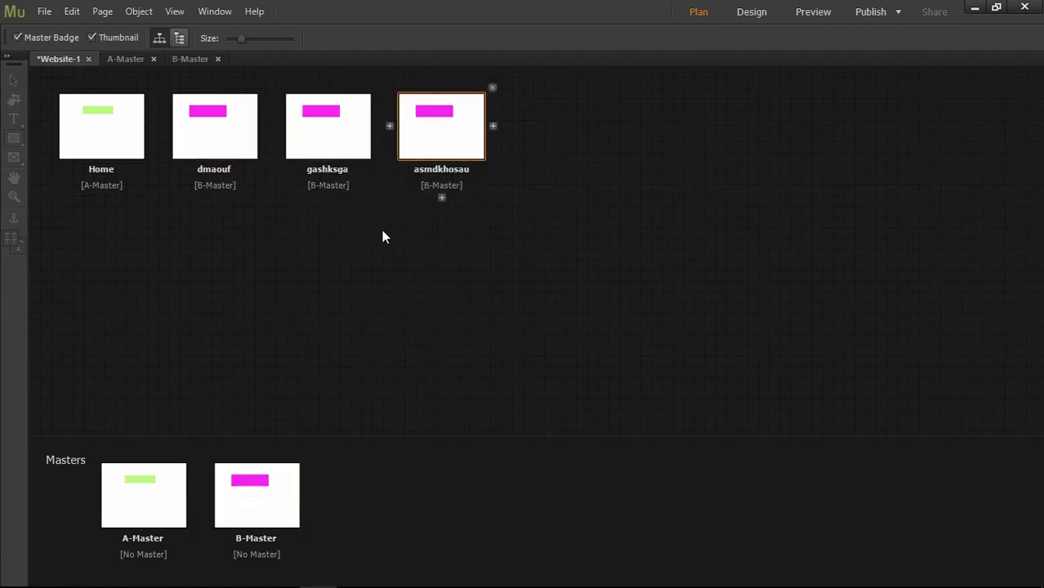
pyautogui.moveTo(154, 491); pyautogui.dragTo(451, 120)
pyautogui.moveTo(257, 484)
pyautogui.mouseDown()
pyautogui.moveTo(298, 437)
pyautogui.moveTo(351, 129)
pyautogui.mouseUp()
pyautogui.click(385, 310)
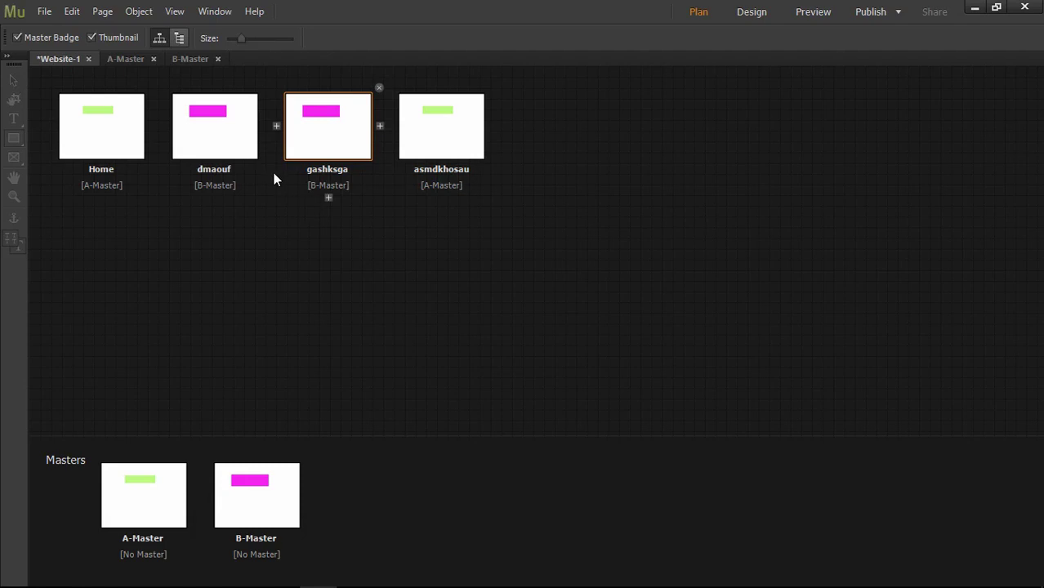
# Switch the site map to the vertical layout and back to horizontal, and slightly enlarge the page thumbnails.
pyautogui.click(180, 38)
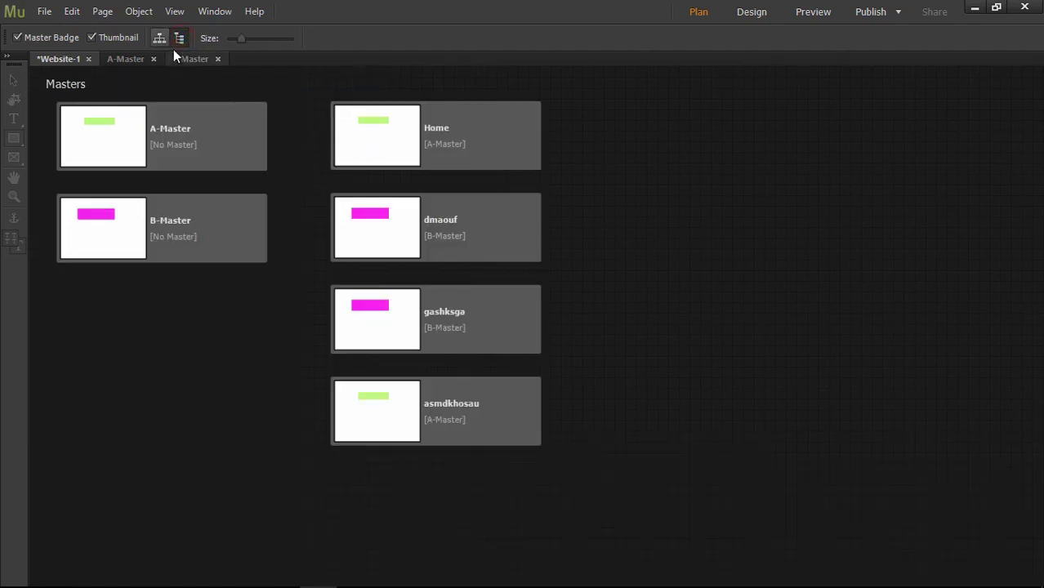
pyautogui.click(159, 37)
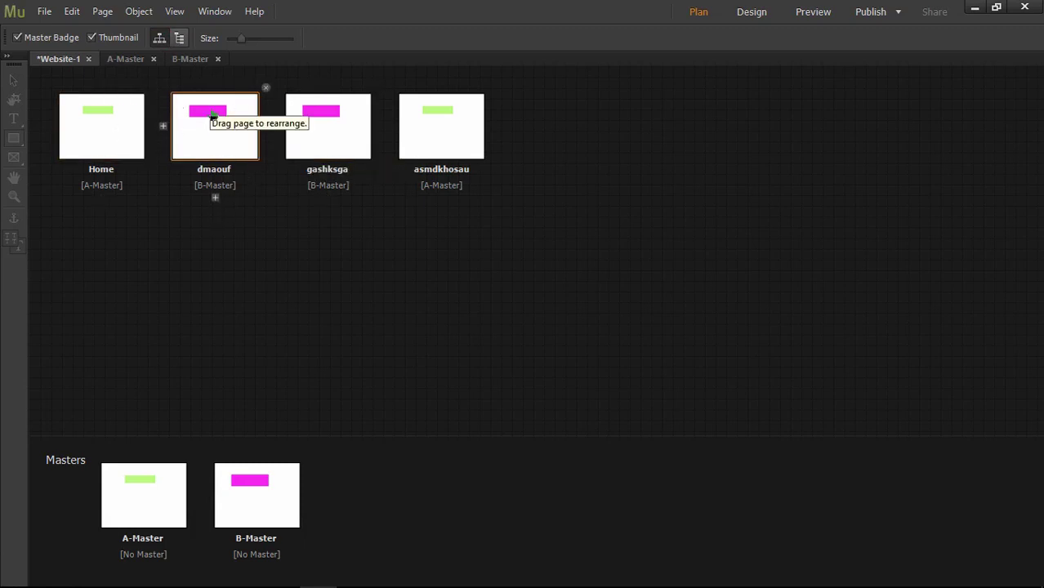
pyautogui.moveTo(240, 39)
pyautogui.mouseDown()
pyautogui.moveTo(275, 47)
pyautogui.moveTo(243, 53)
pyautogui.mouseUp()
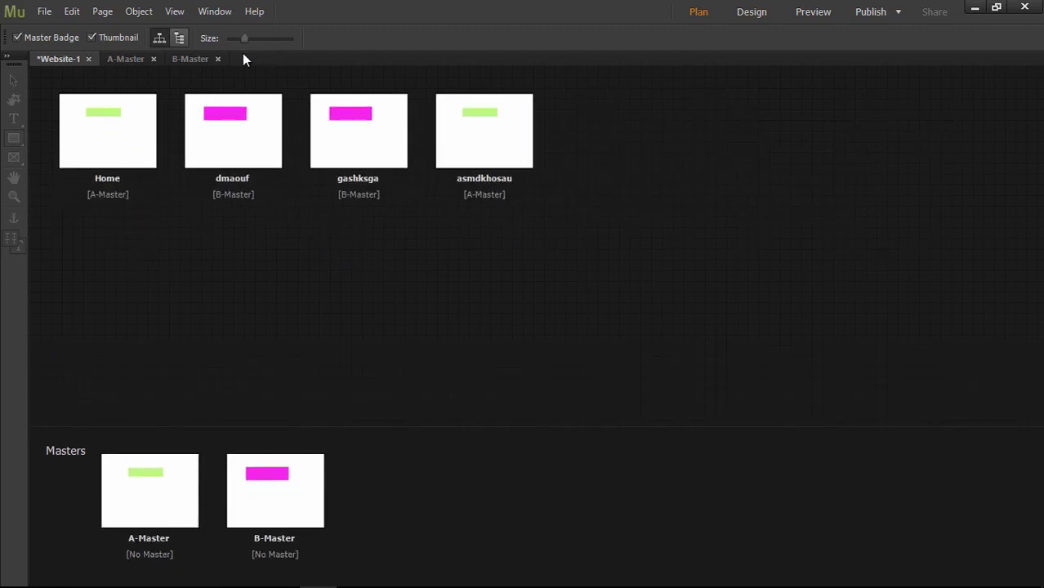
# Add four child pages beneath the dmaouf page.
pyautogui.click(234, 208)
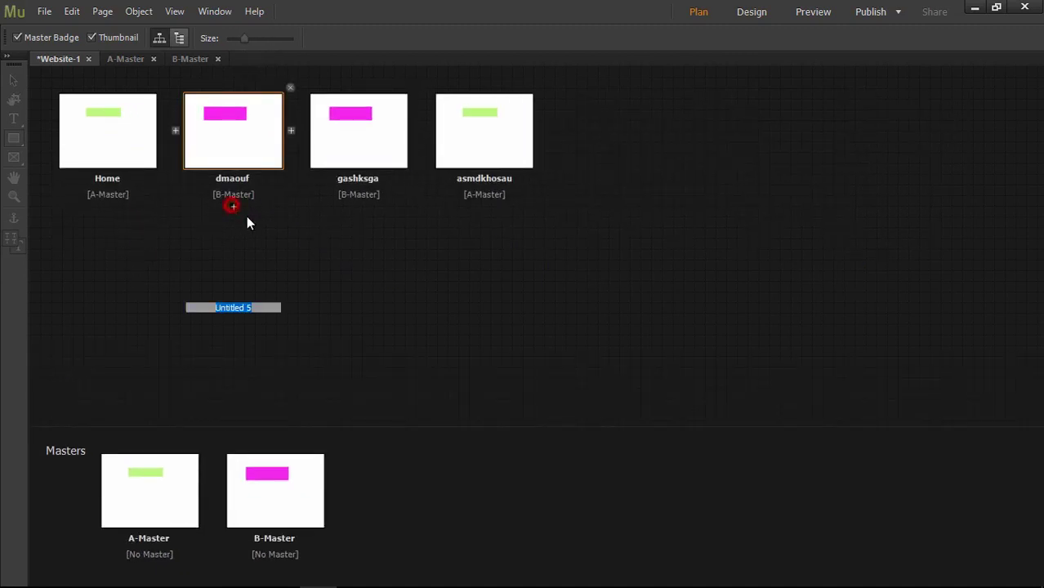
pyautogui.click(290, 262)
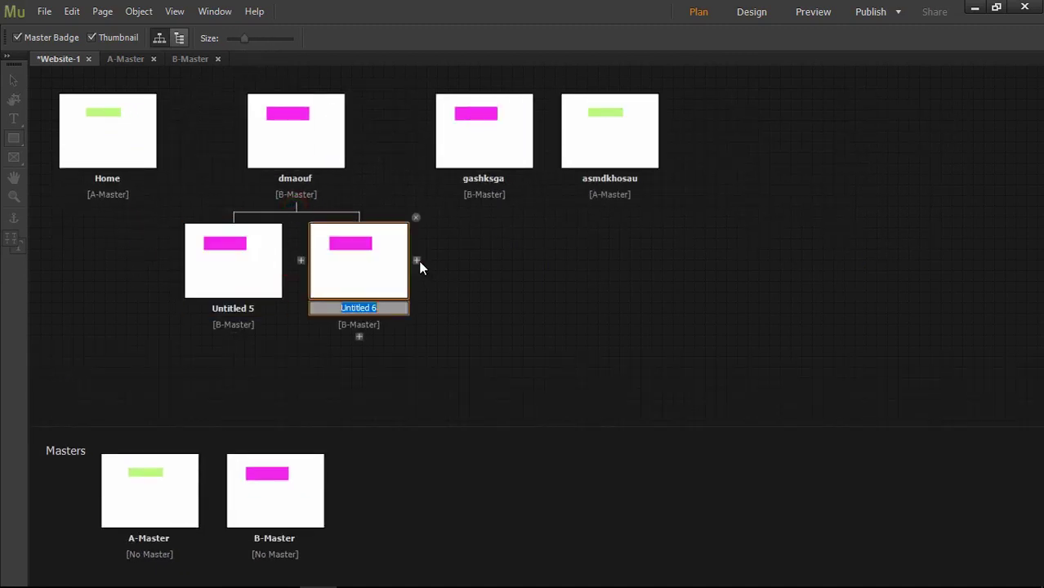
pyautogui.click(422, 262)
pyautogui.click(542, 261)
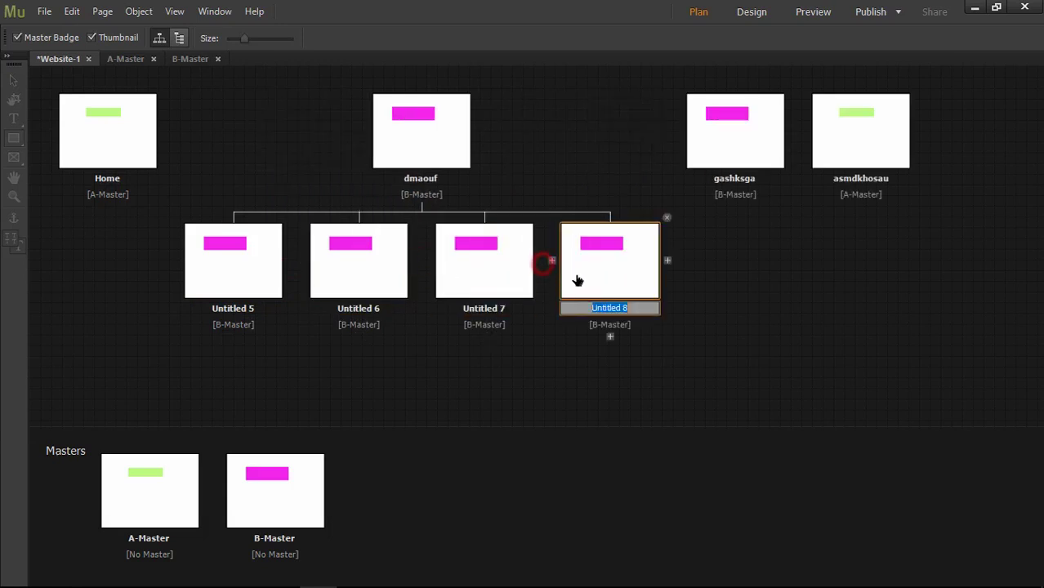
# Add two child pages beneath Untitled 7 and slightly shrink the page thumbnails in the site map.
pyautogui.click(485, 336)
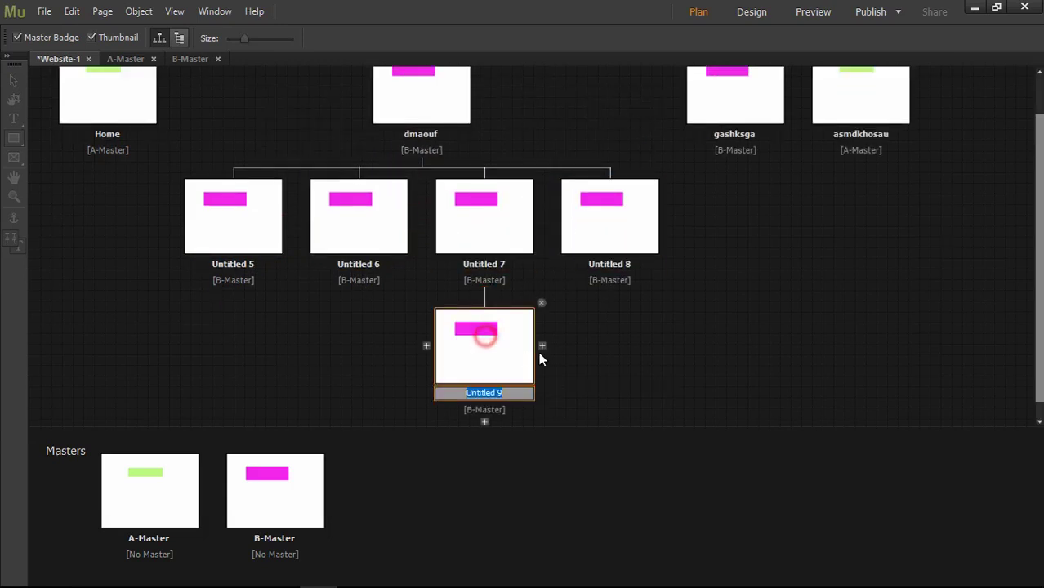
pyautogui.click(543, 344)
pyautogui.click(552, 294)
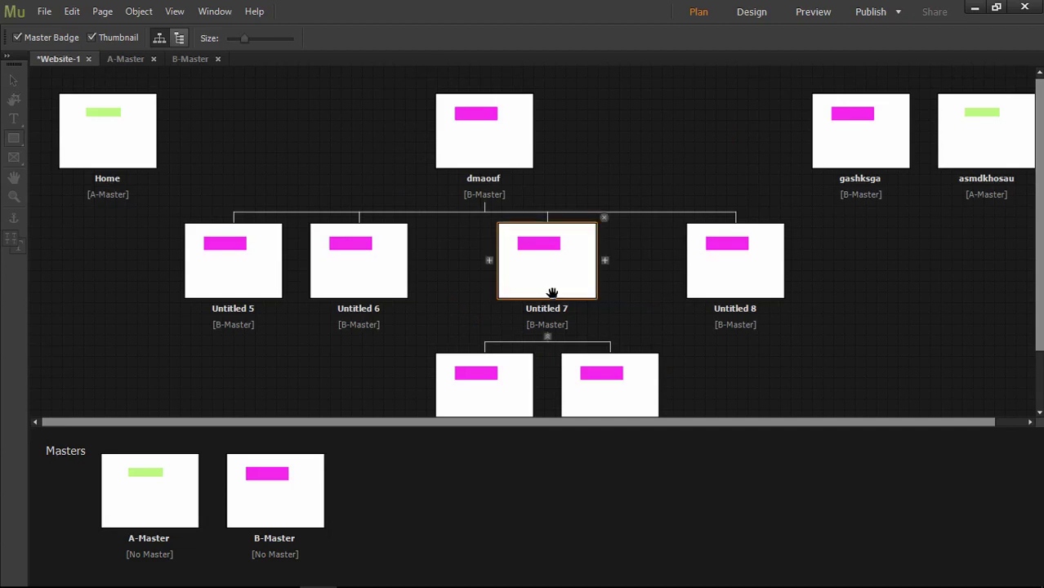
pyautogui.click(372, 163)
pyautogui.click(238, 40)
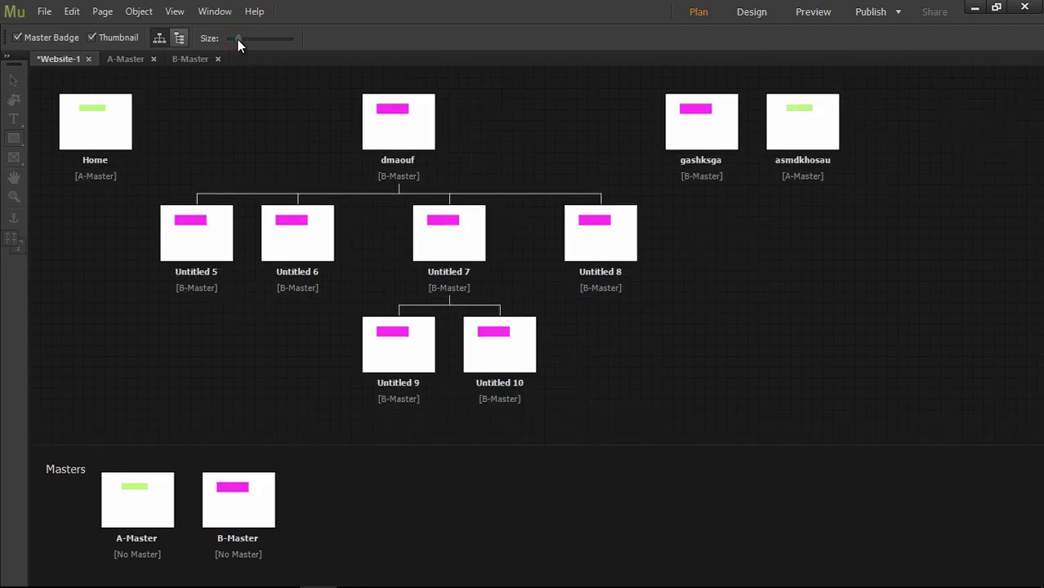
# Turn the master badges off and on again, and do the same with the page thumbnails.
pyautogui.click(19, 38)
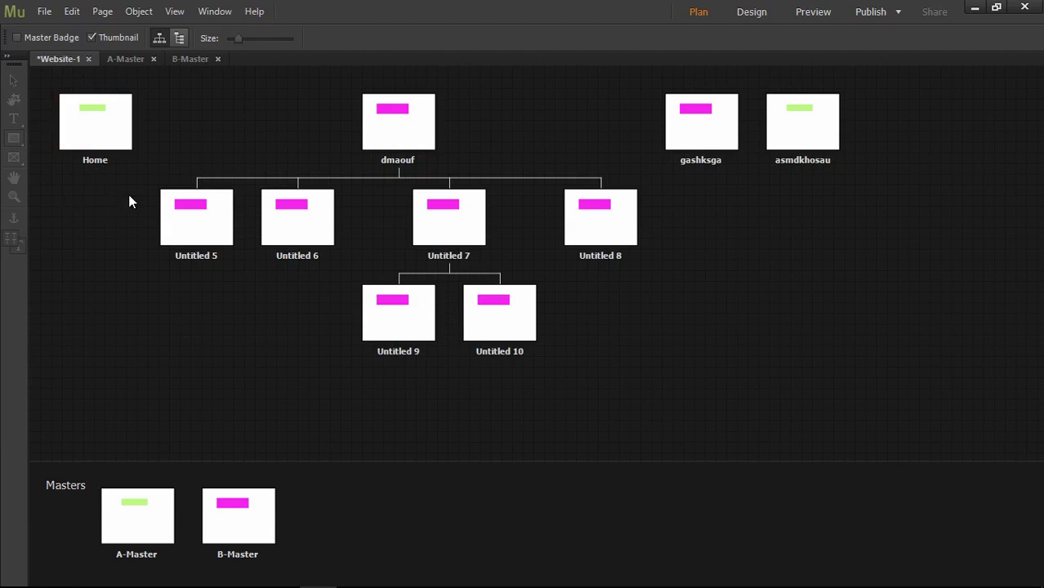
pyautogui.click(20, 37)
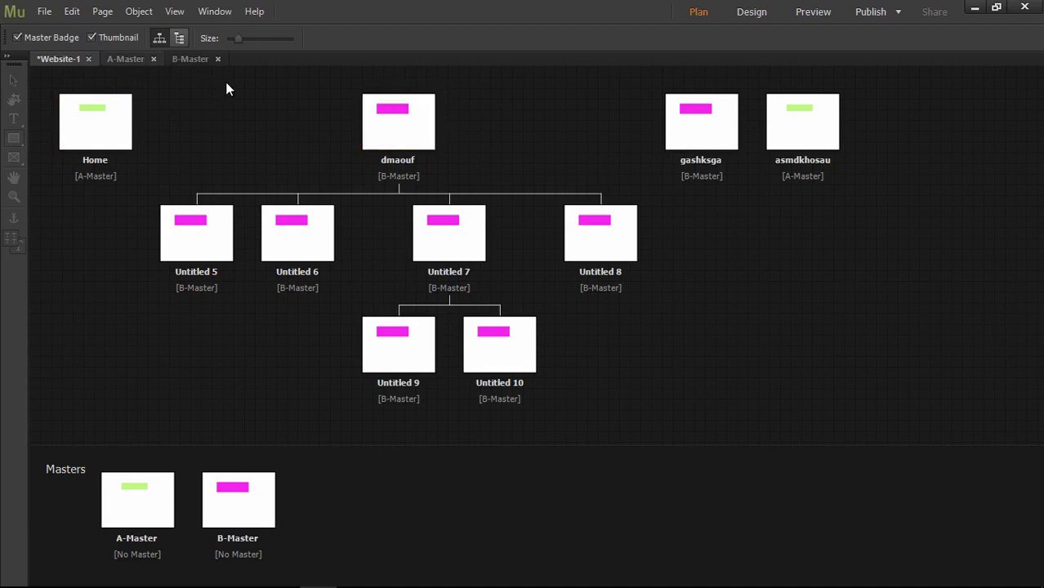
pyautogui.click(91, 39)
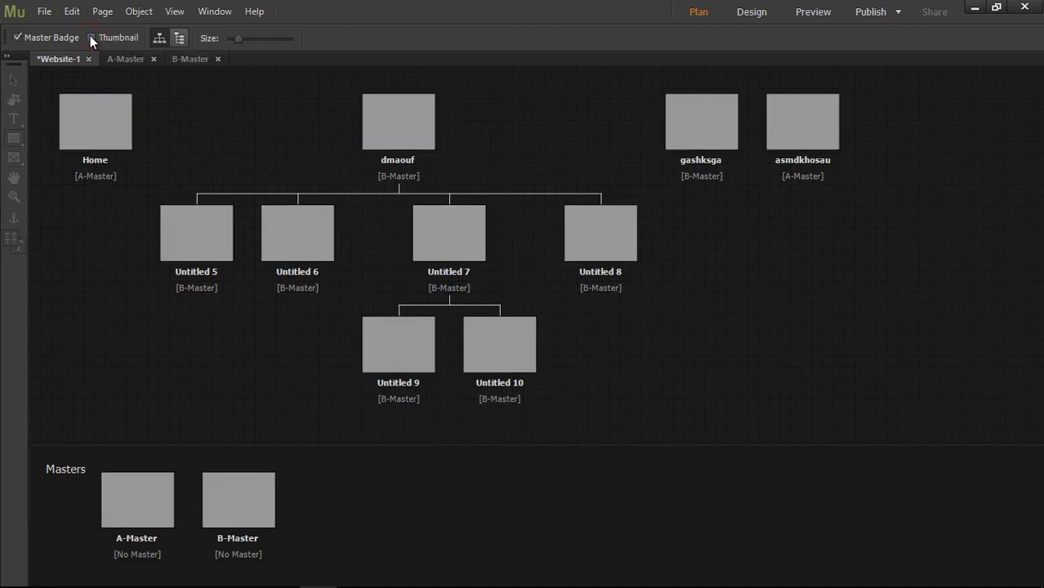
pyautogui.click(91, 39)
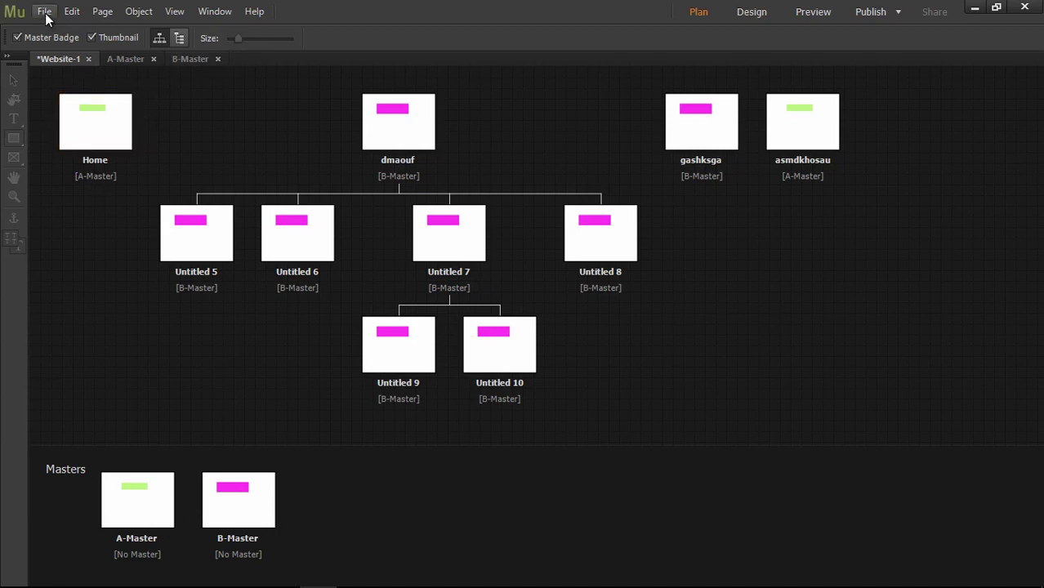
# Open the Home page for design and preview it in the browser, closing the browser when done.
pyautogui.doubleClick(96, 118)
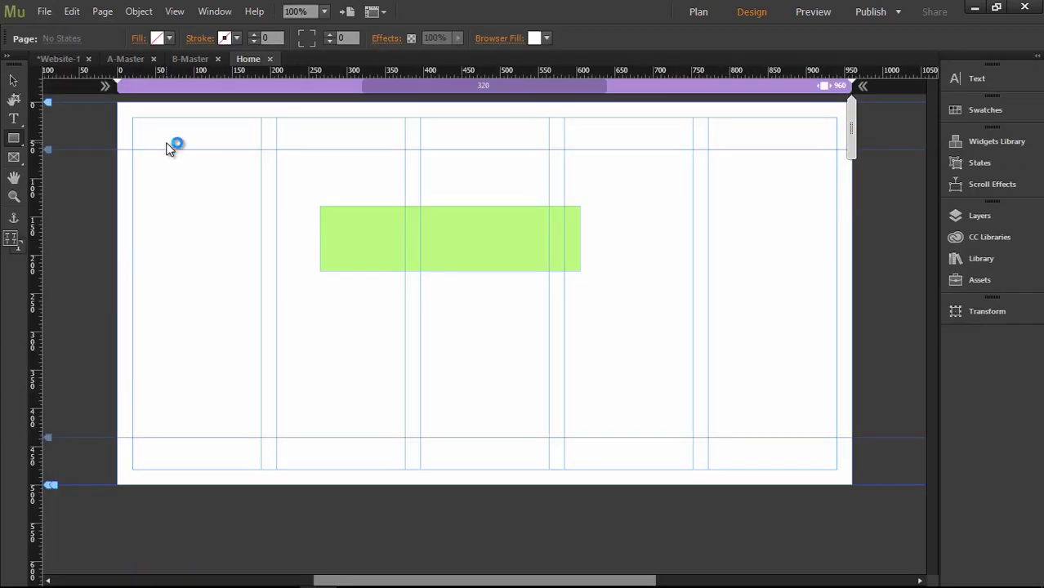
pyautogui.click(44, 11)
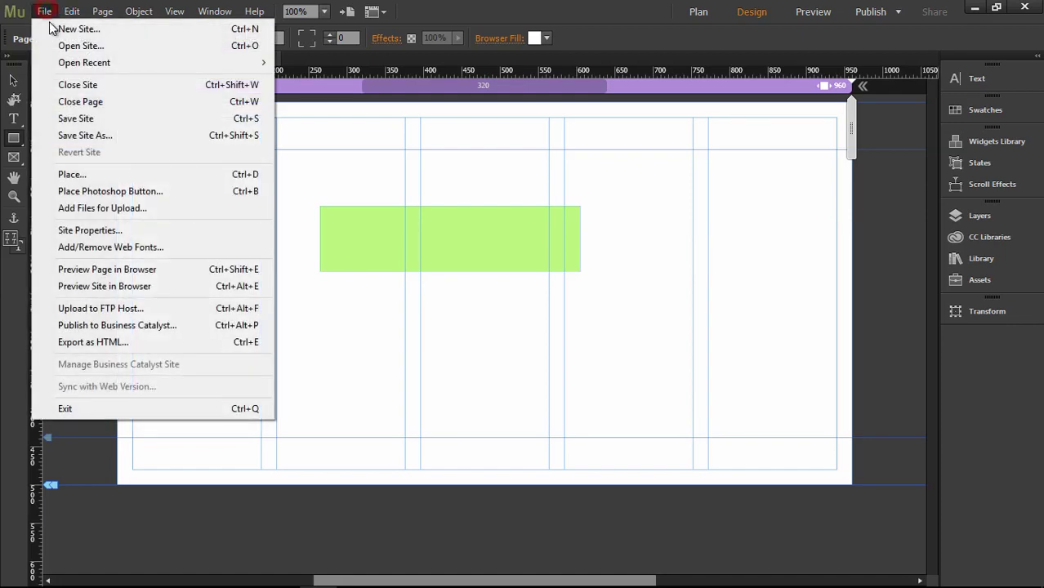
pyautogui.click(45, 13)
pyautogui.click(44, 12)
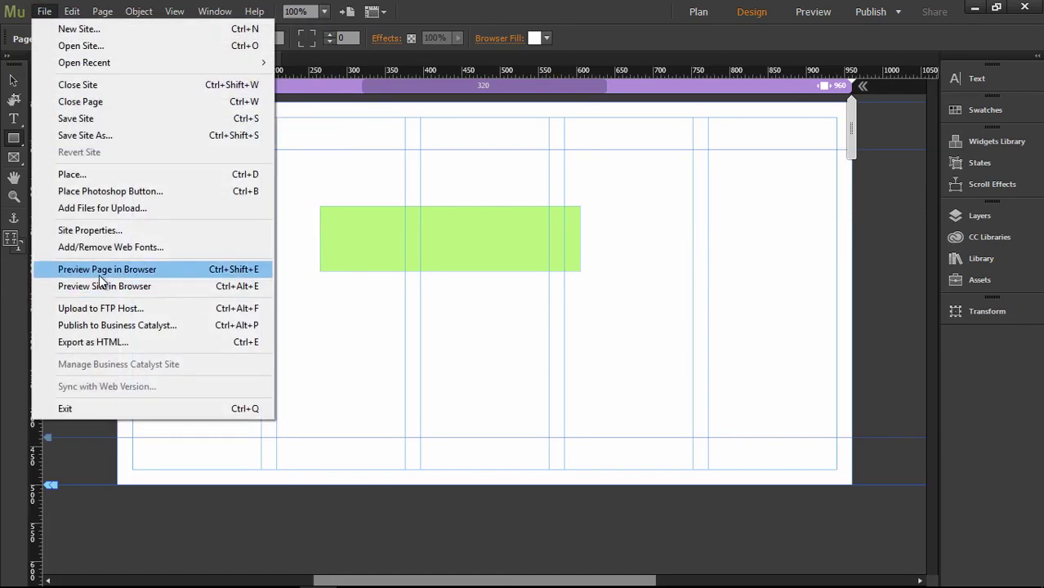
pyautogui.click(129, 271)
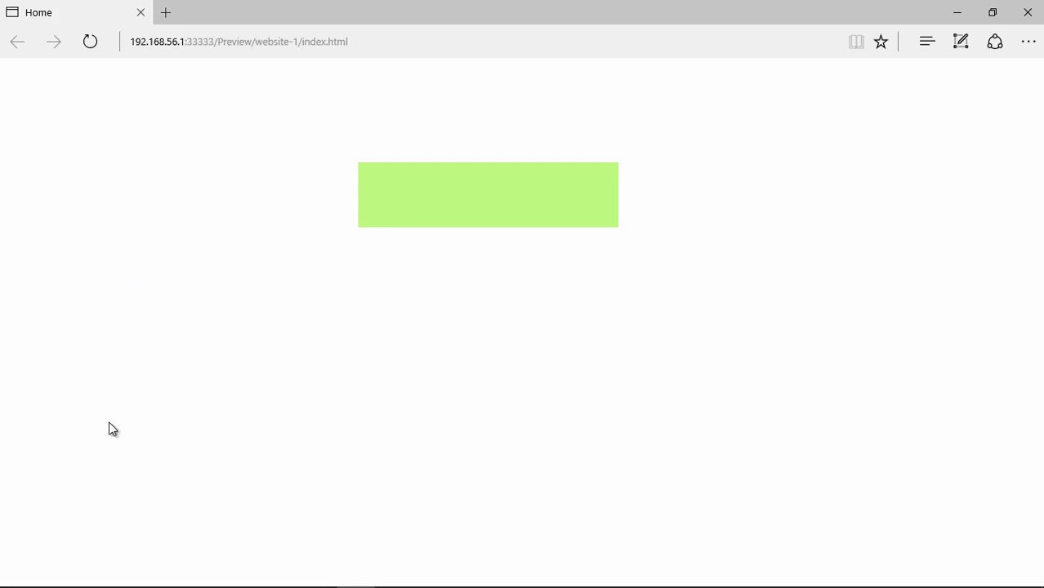
pyautogui.click(1028, 12)
# Preview the Home page inside the program and show the available publishing options.
pyautogui.click(45, 12)
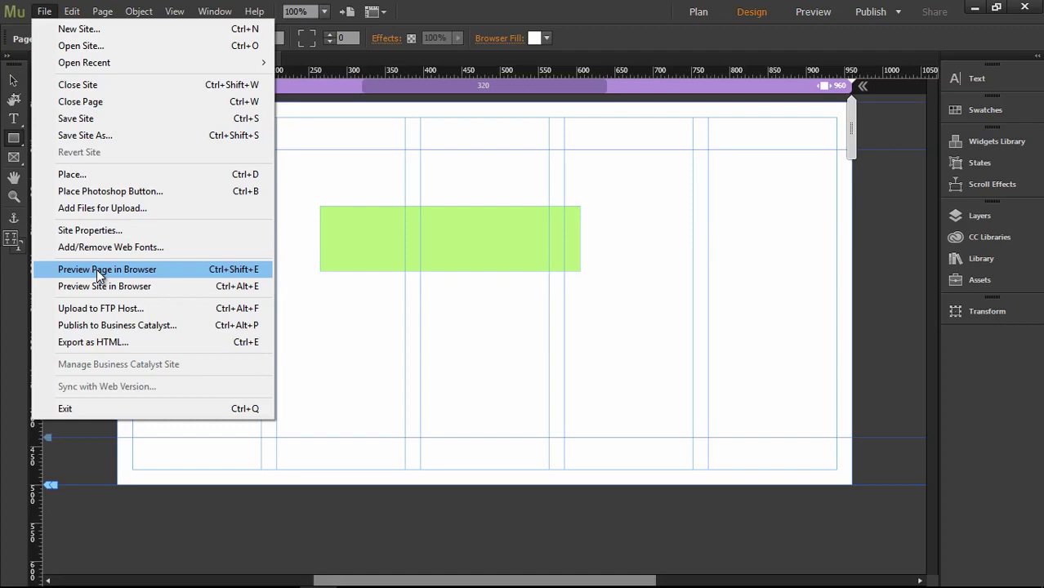
pyautogui.click(532, 7)
pyautogui.click(811, 13)
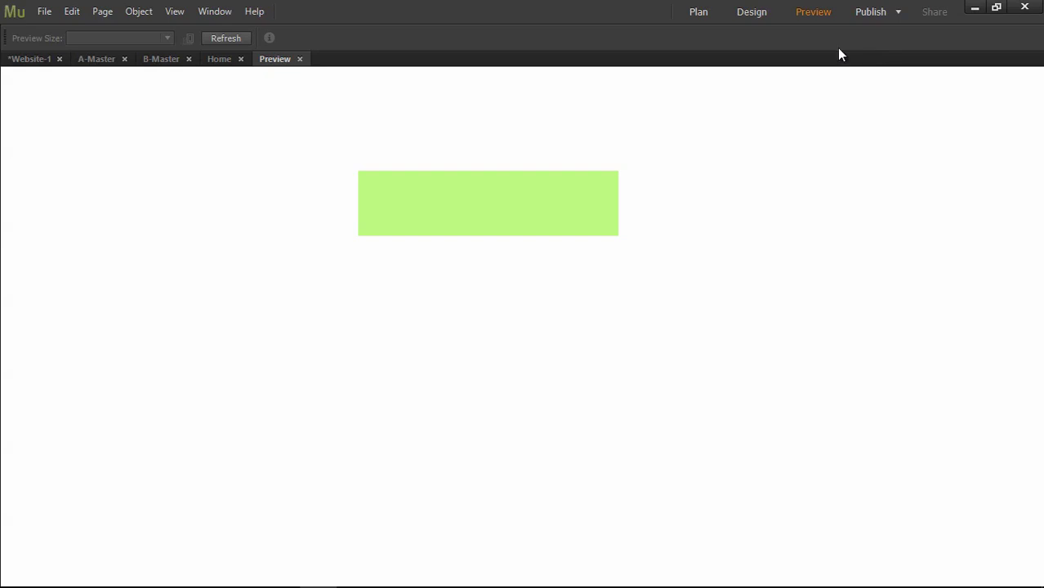
pyautogui.click(899, 12)
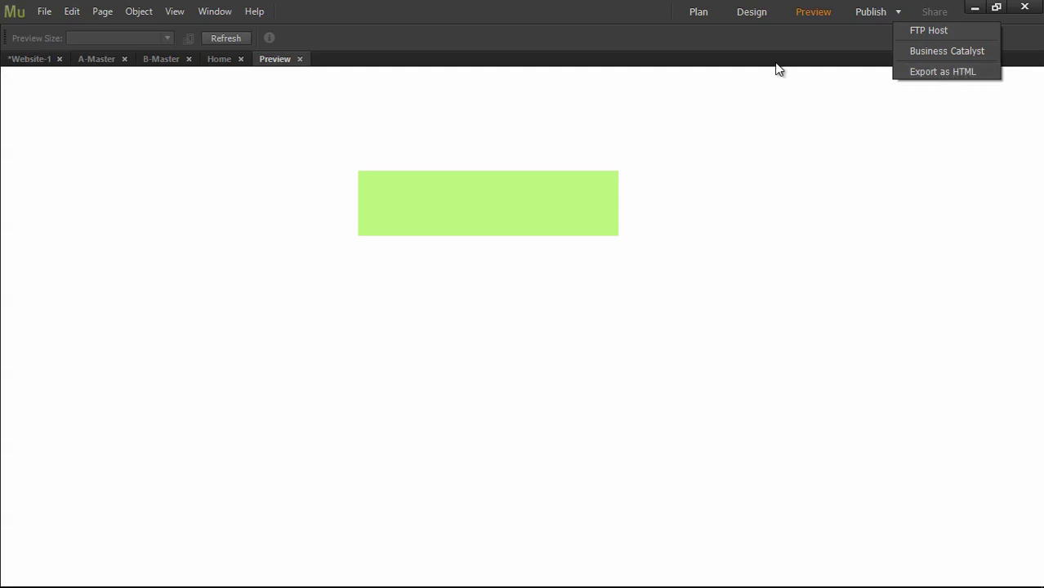
# Switch to the A-Master page and look through the insertable widget categories, including the slideshow types.
pyautogui.click(96, 59)
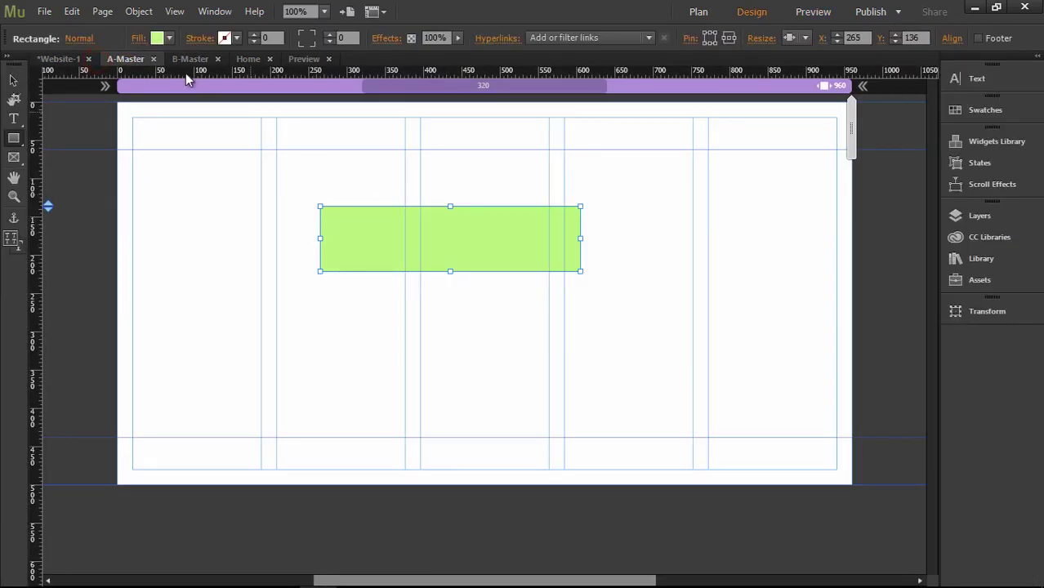
pyautogui.click(136, 13)
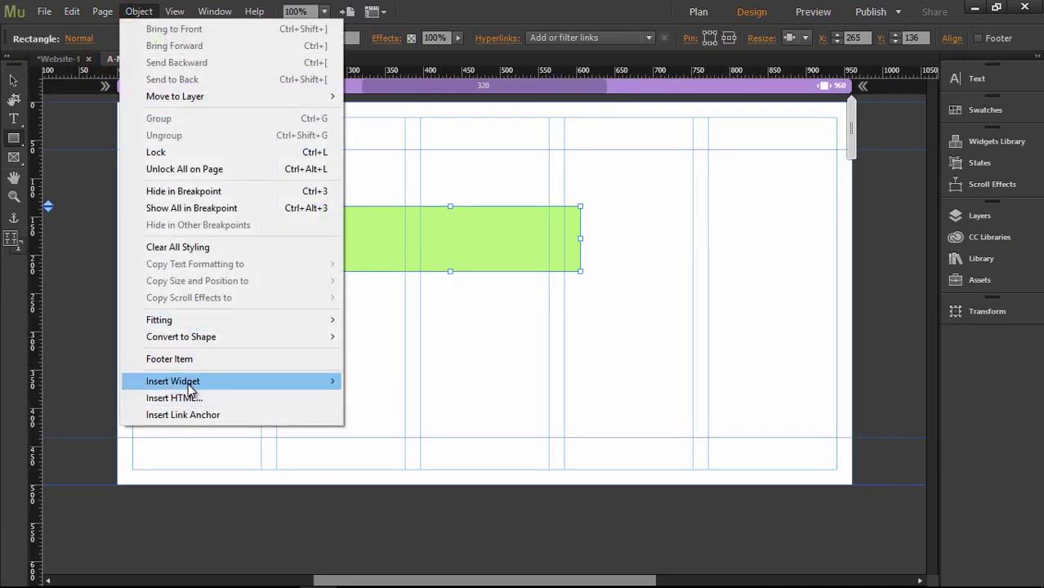
pyautogui.moveTo(304, 389)
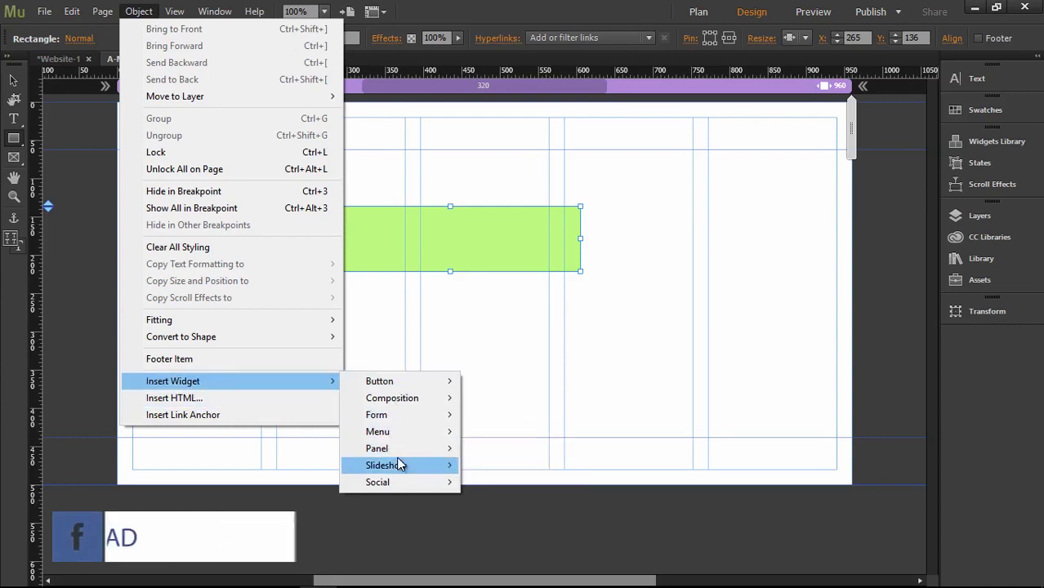
pyautogui.moveTo(400, 465)
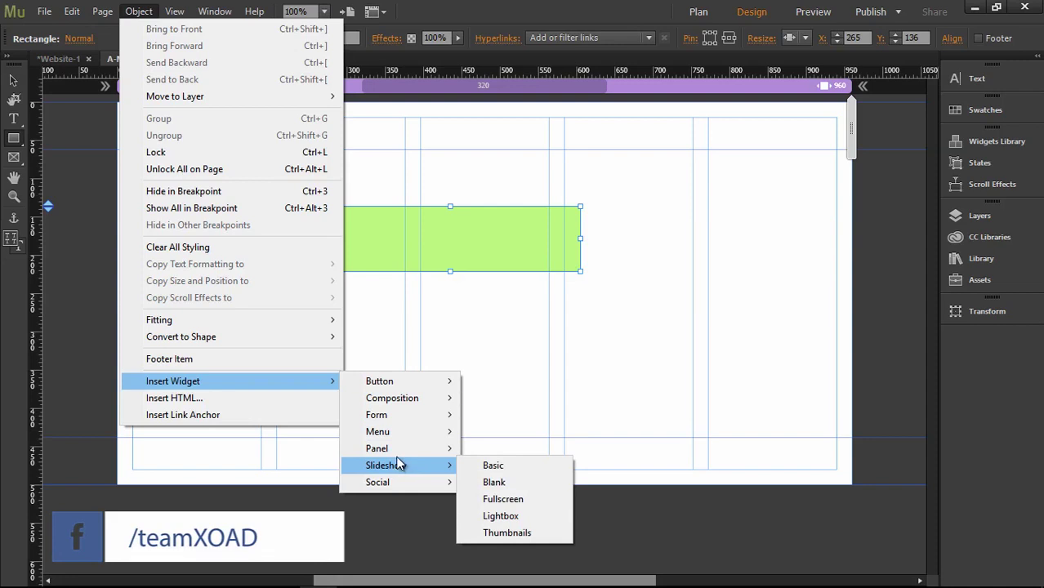
# Insert an HTML object on A-Master, deleting the placeholder text from its code.
pyautogui.click(209, 398)
pyautogui.click(378, 231)
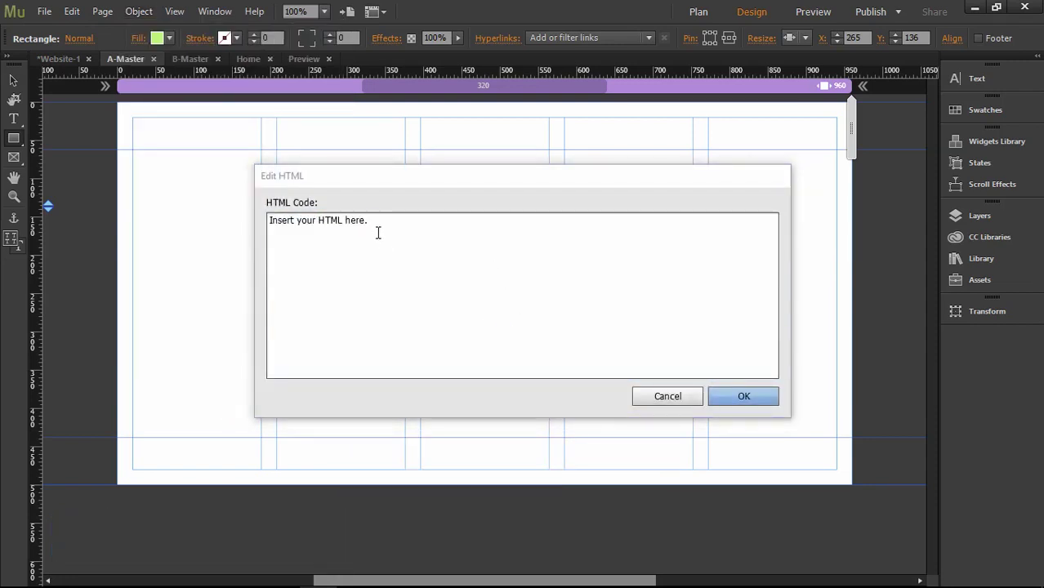
pyautogui.moveTo(293, 220); pyautogui.dragTo(381, 222)
pyautogui.press('BackSpace')
pyautogui.press('BackSpace')
pyautogui.press('BackSpace')
pyautogui.press('BackSpace')
pyautogui.press('BackSpace')
pyautogui.press('BackSpace')
pyautogui.press('BackSpace')
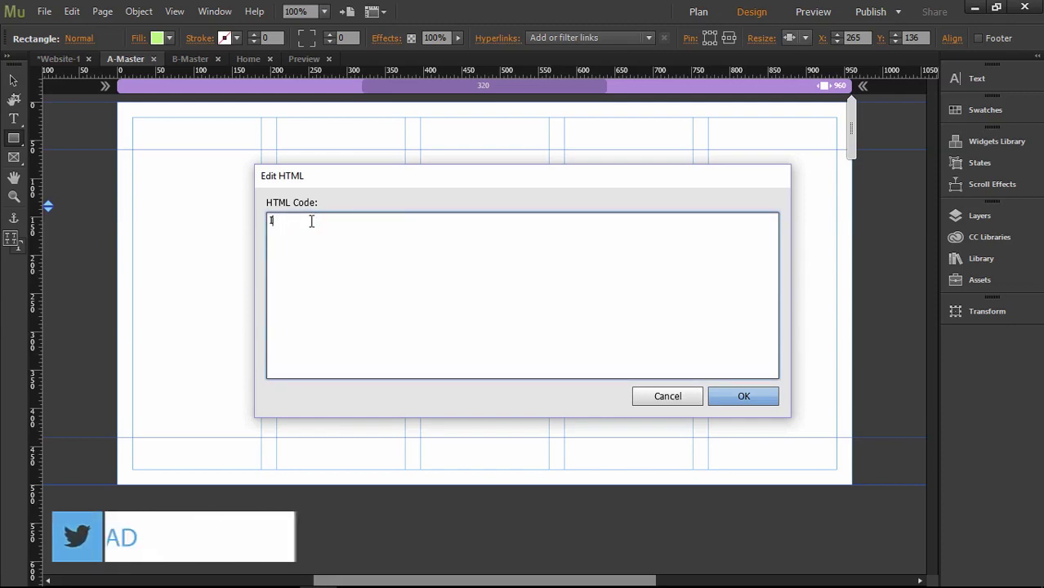
pyautogui.click(753, 399)
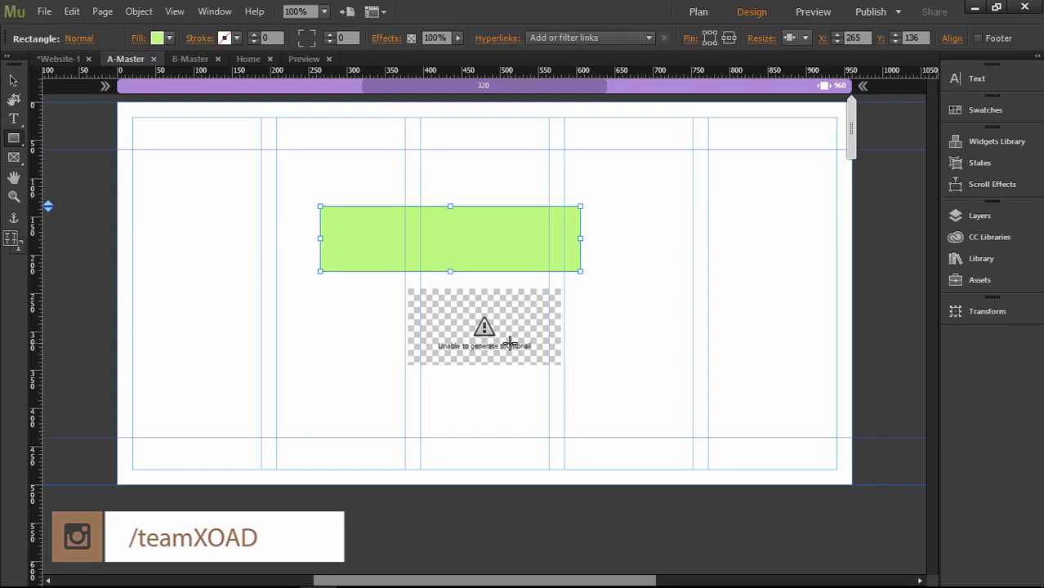
# Change the A-Master rectangle's solid fill to dark blue.
pyautogui.click(157, 39)
pyautogui.click(198, 153)
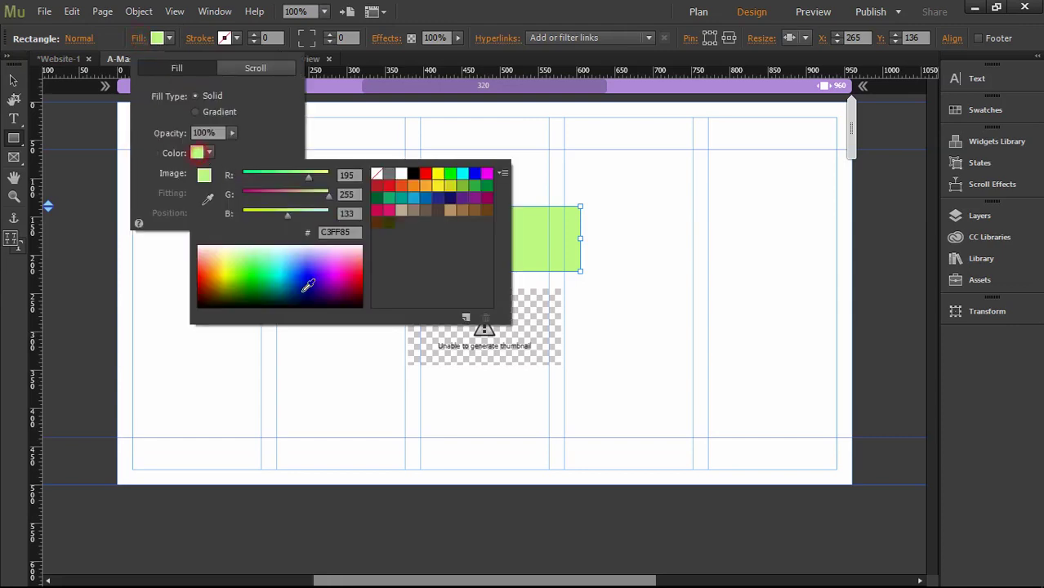
pyautogui.click(308, 285)
pyautogui.click(450, 113)
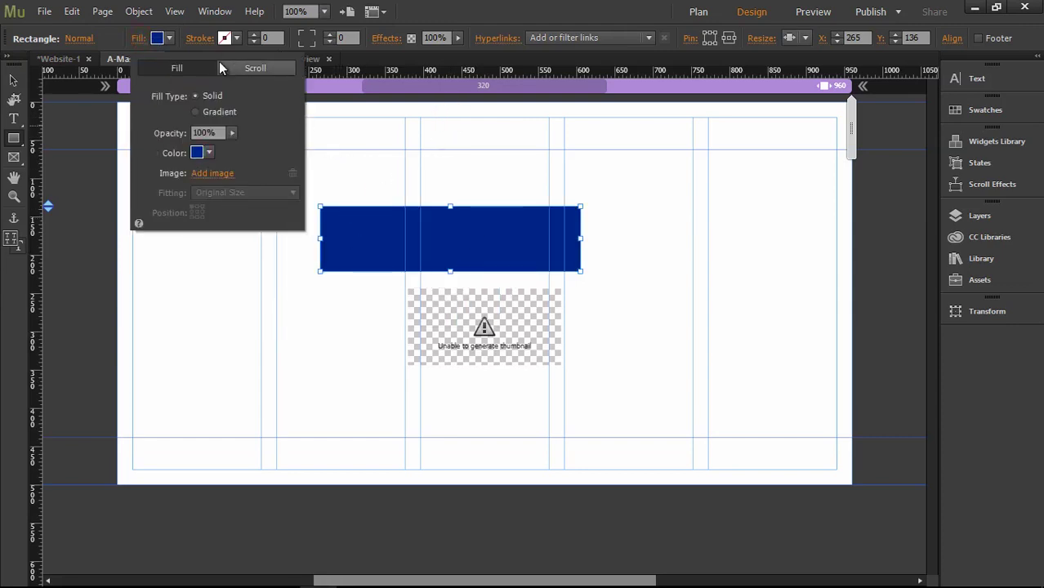
# Give the rectangle a yellow stroke (#FBFF5B) with a weight of 5 and deselect it.
pyautogui.click(201, 40)
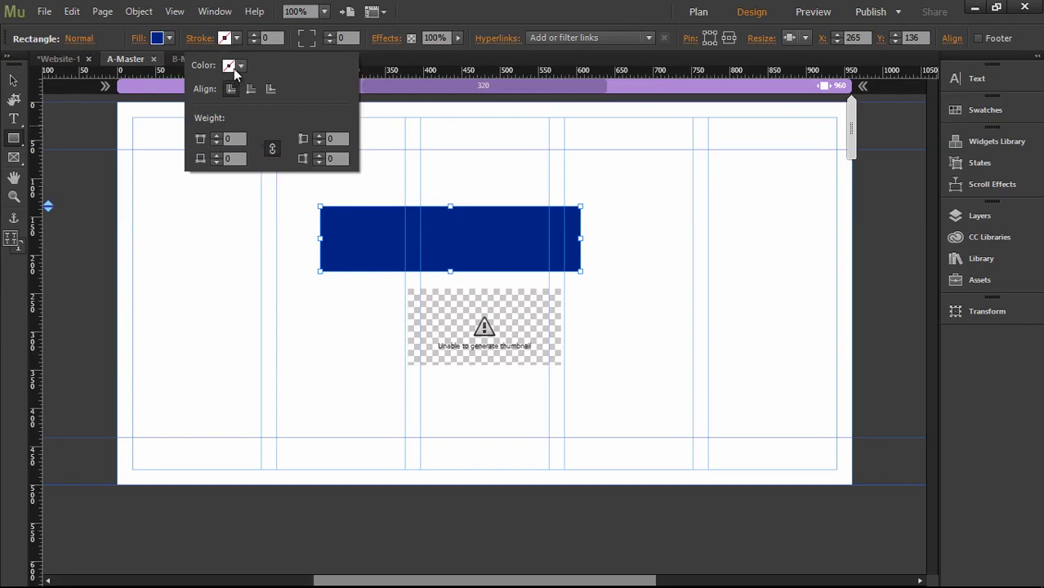
pyautogui.click(488, 140)
pyautogui.click(236, 38)
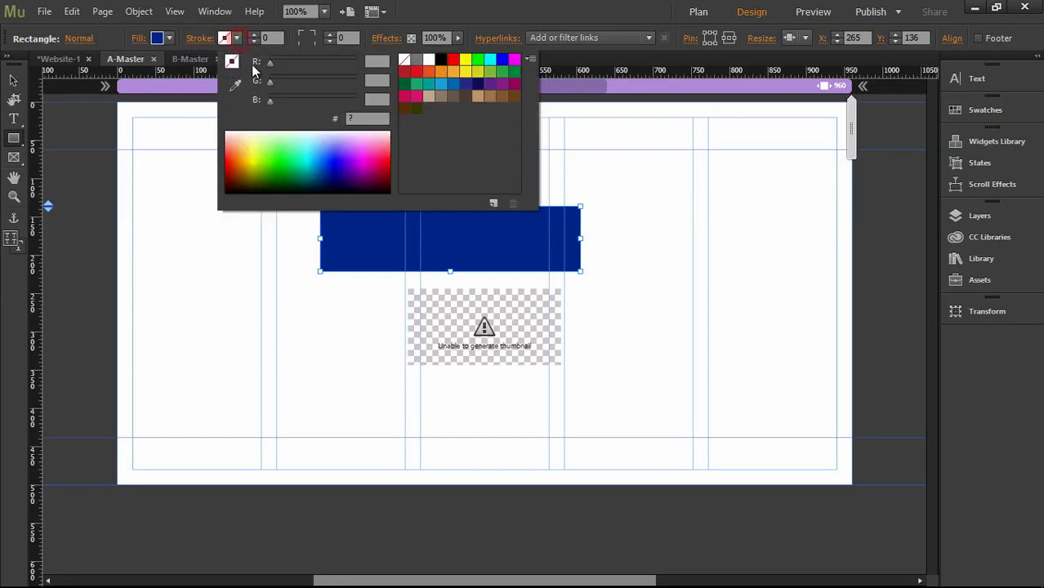
pyautogui.click(257, 147)
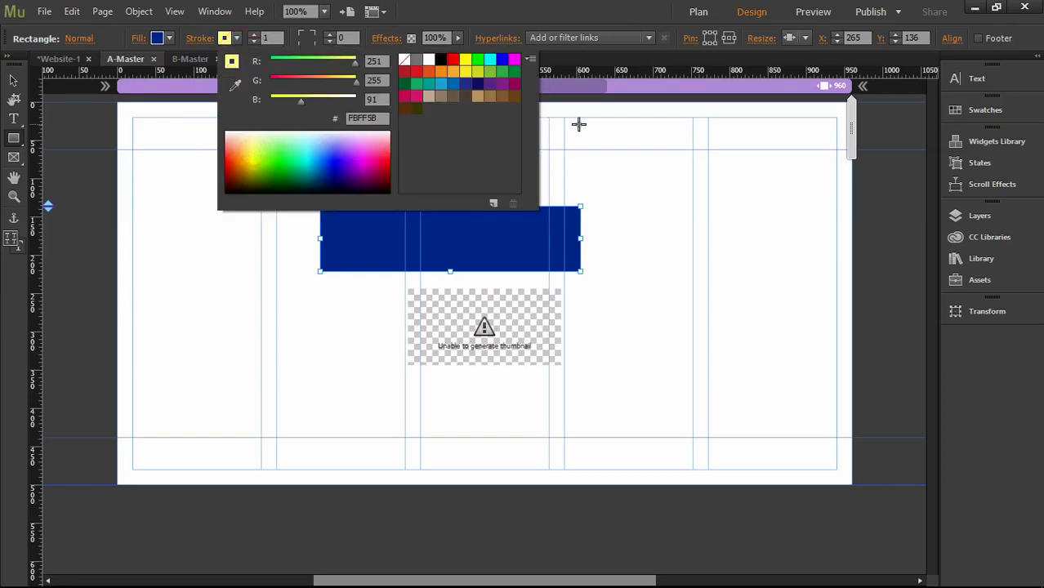
pyautogui.click(579, 125)
pyautogui.click(270, 38)
pyautogui.write('5')
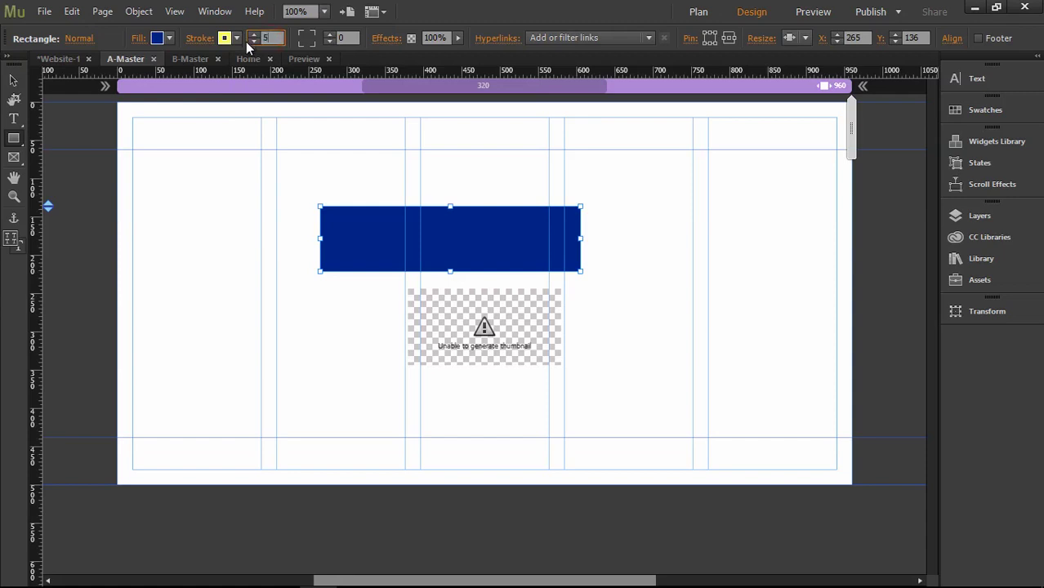
pyautogui.press('Return')
pyautogui.click(372, 321)
pyautogui.click(13, 80)
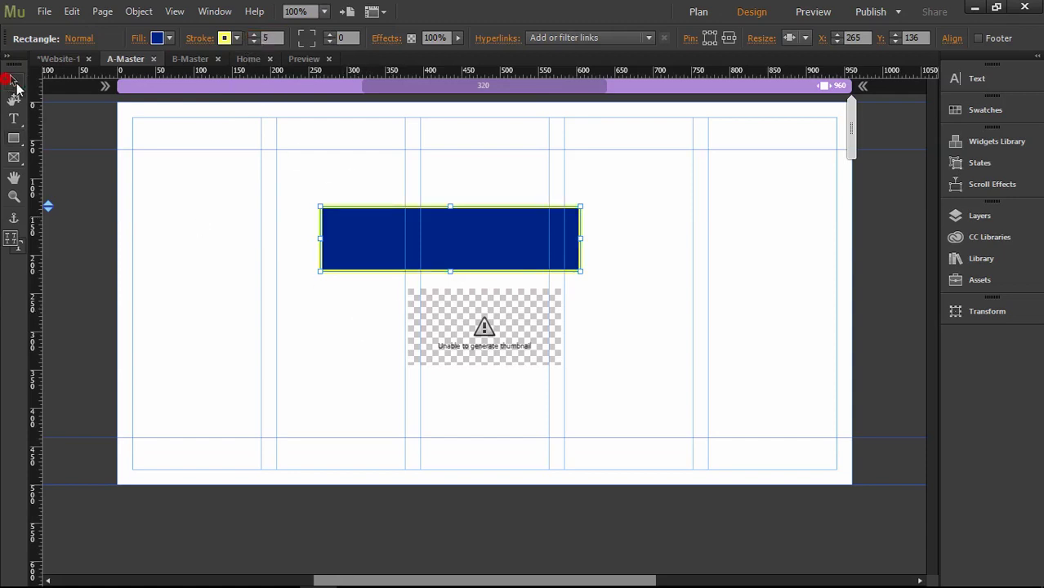
pyautogui.click(244, 232)
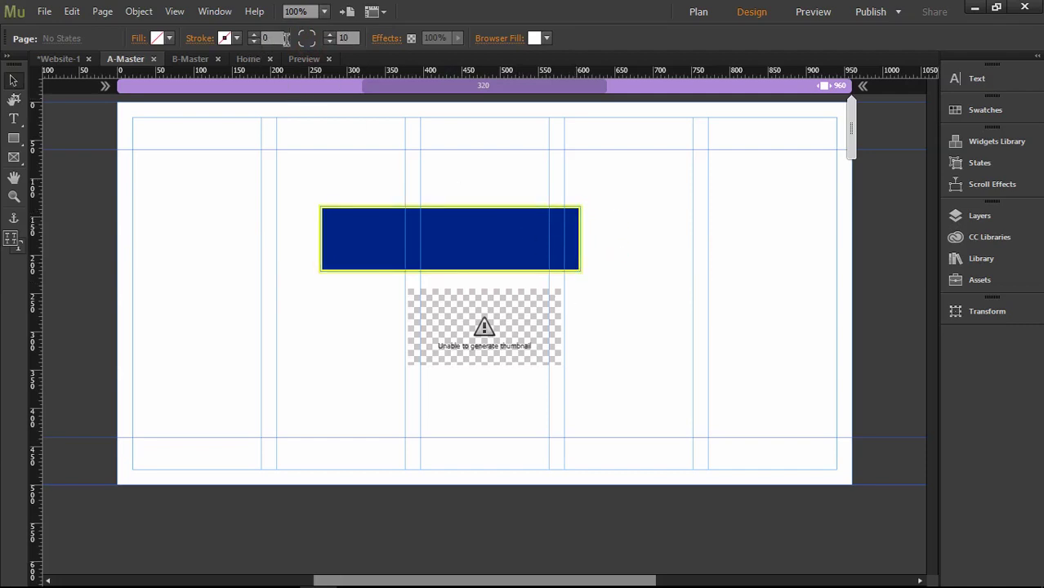
# Round the blue rectangle's corners with a radius of 10 and set its stroke weight to 0.
pyautogui.click(330, 35)
pyautogui.click(469, 236)
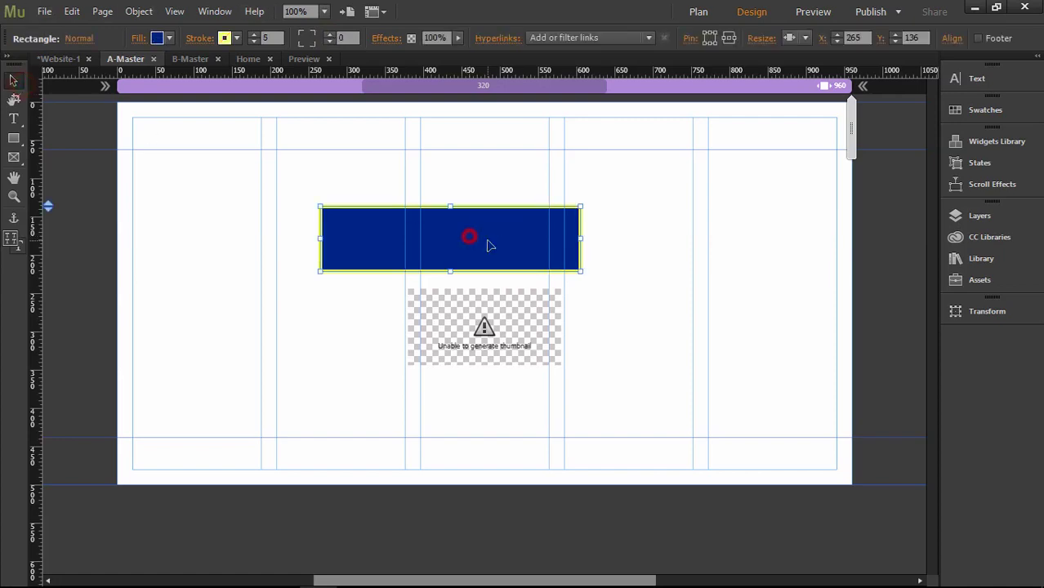
pyautogui.click(309, 38)
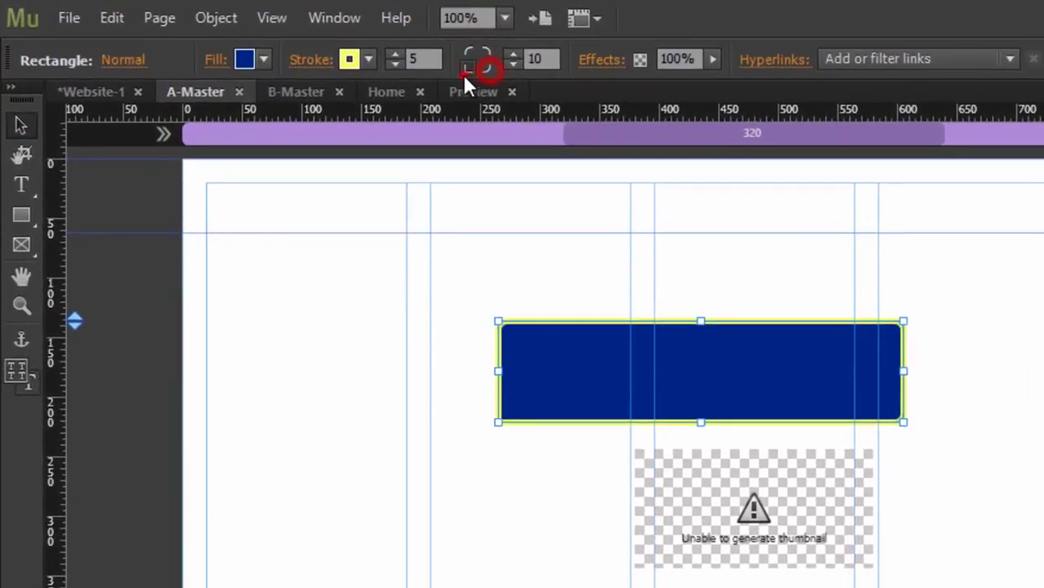
pyautogui.click(421, 58)
pyautogui.write('0')
pyautogui.press('Return')
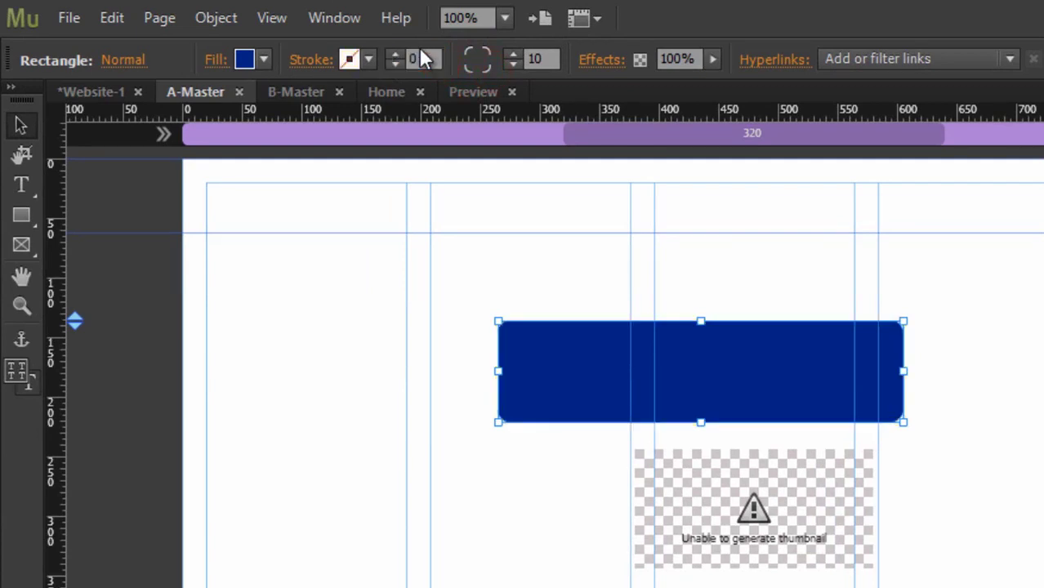
# Set the blue rectangle's corner radius to 50 and deselect it.
pyautogui.click(544, 61)
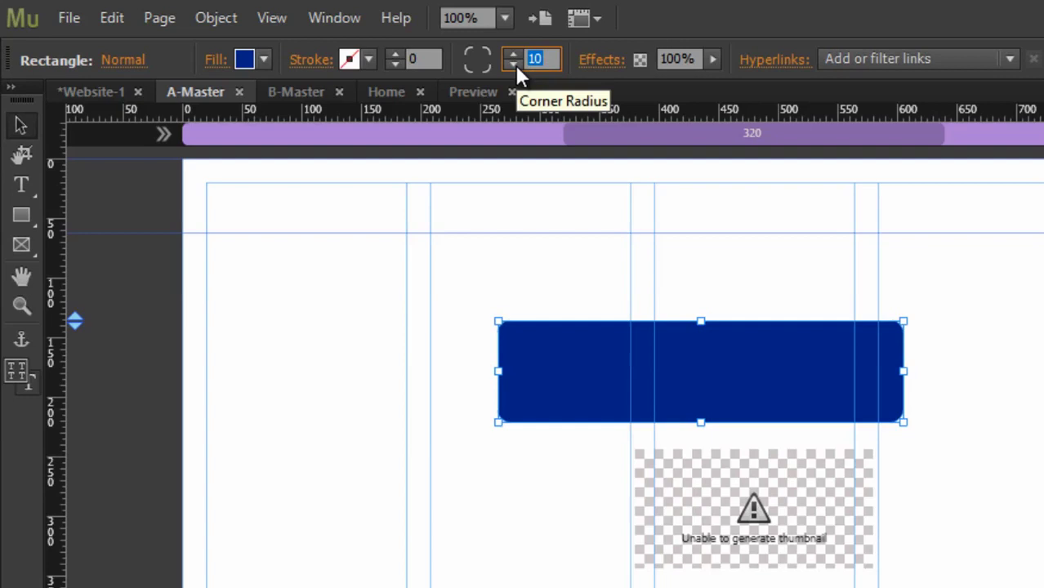
pyautogui.write('50')
pyautogui.press('Return')
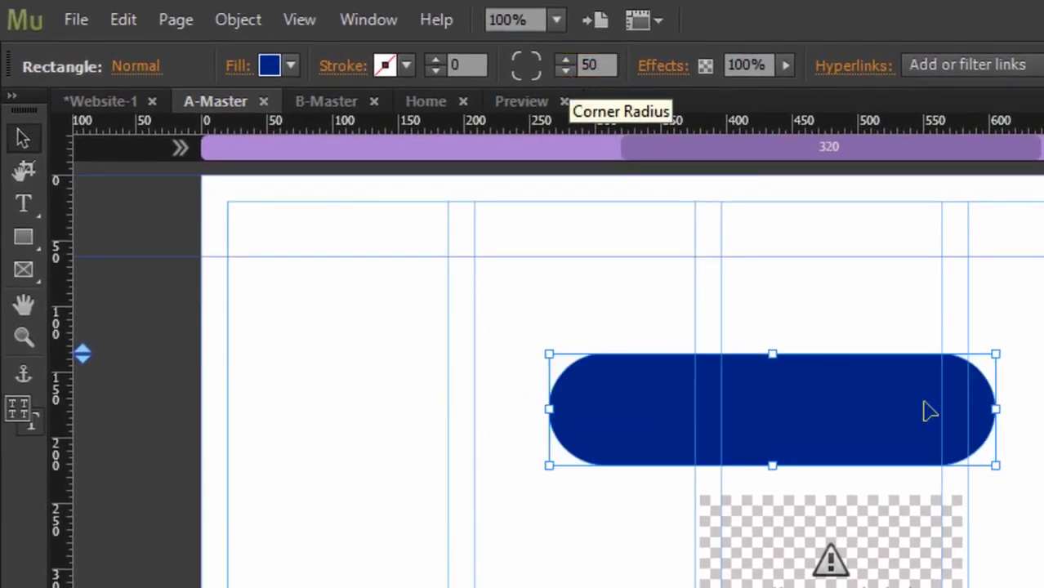
pyautogui.click(899, 484)
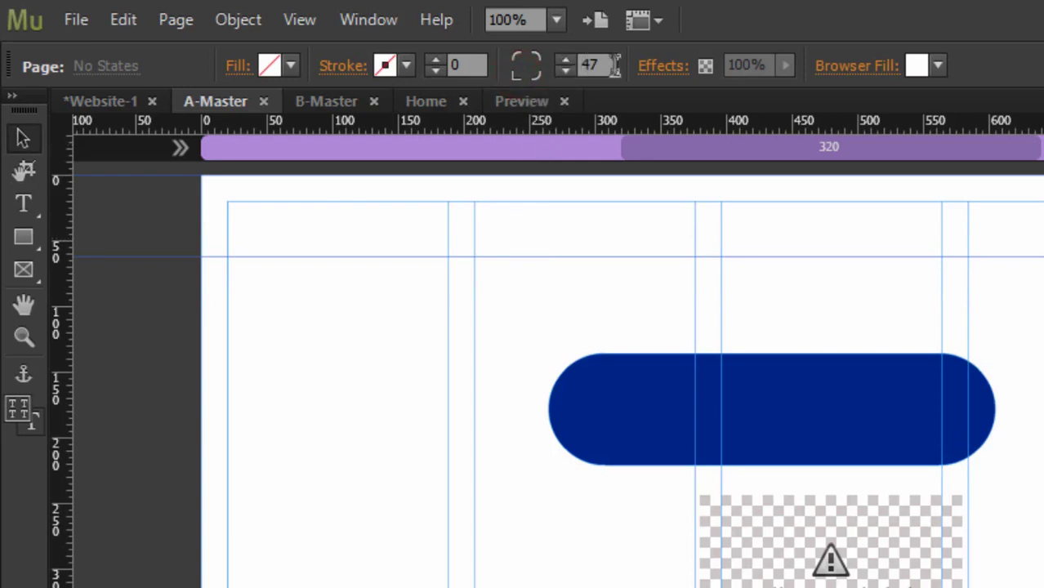
# Make the blue rectangle's lower-left corner square while keeping the other corners rounded, and deselect it.
pyautogui.click(652, 418)
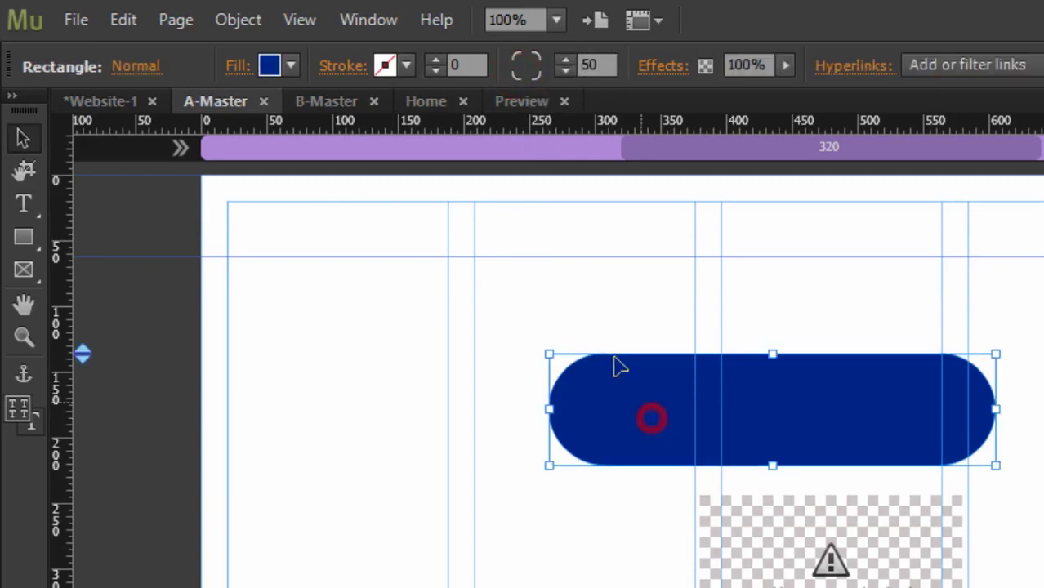
pyautogui.click(518, 72)
pyautogui.click(550, 482)
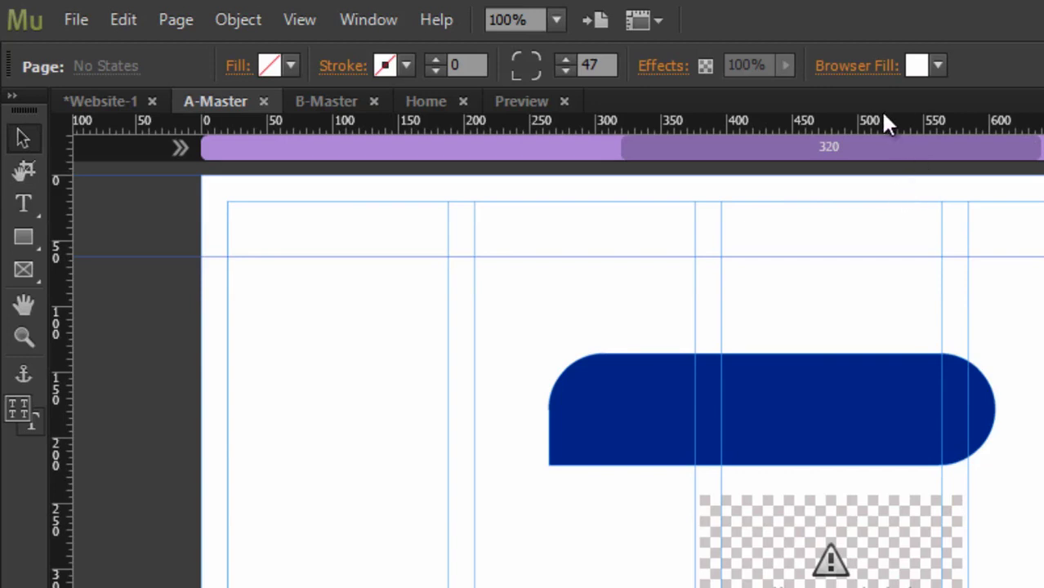
pyautogui.click(868, 67)
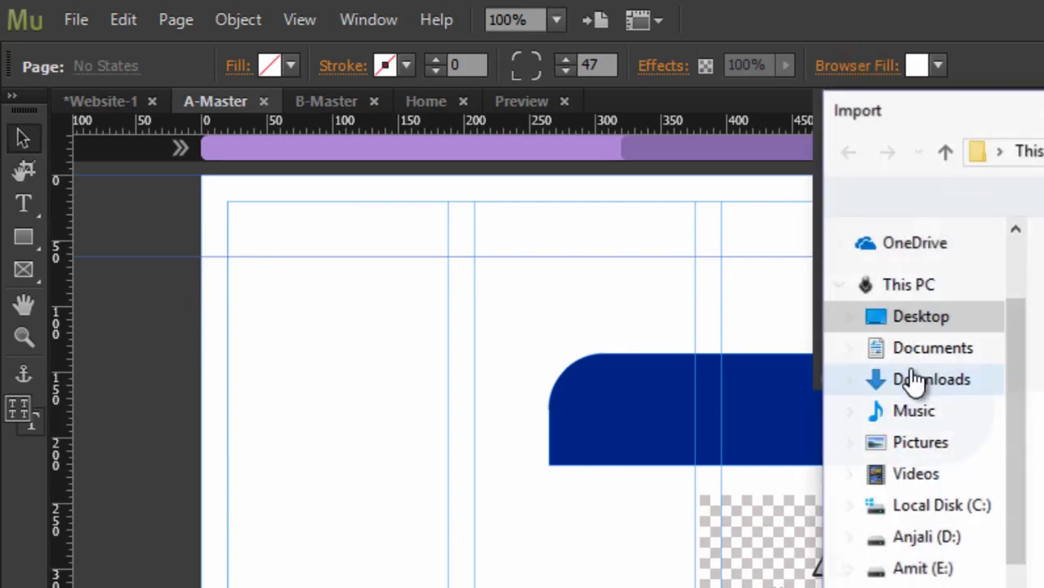
pyautogui.click(392, 375)
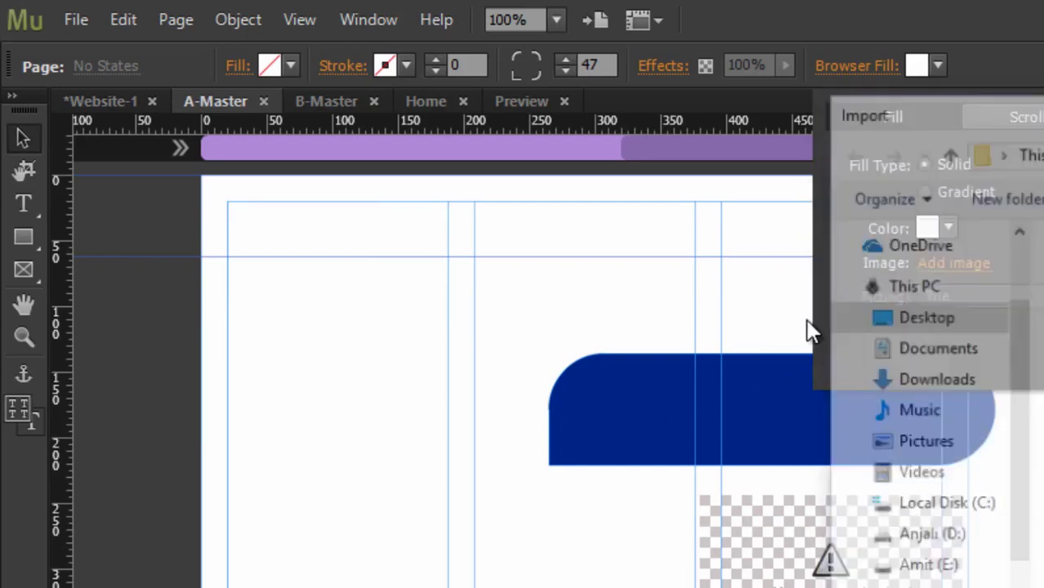
# Add the image 05_Preview5.jpg to the blue rectangle's fill.
pyautogui.click(638, 427)
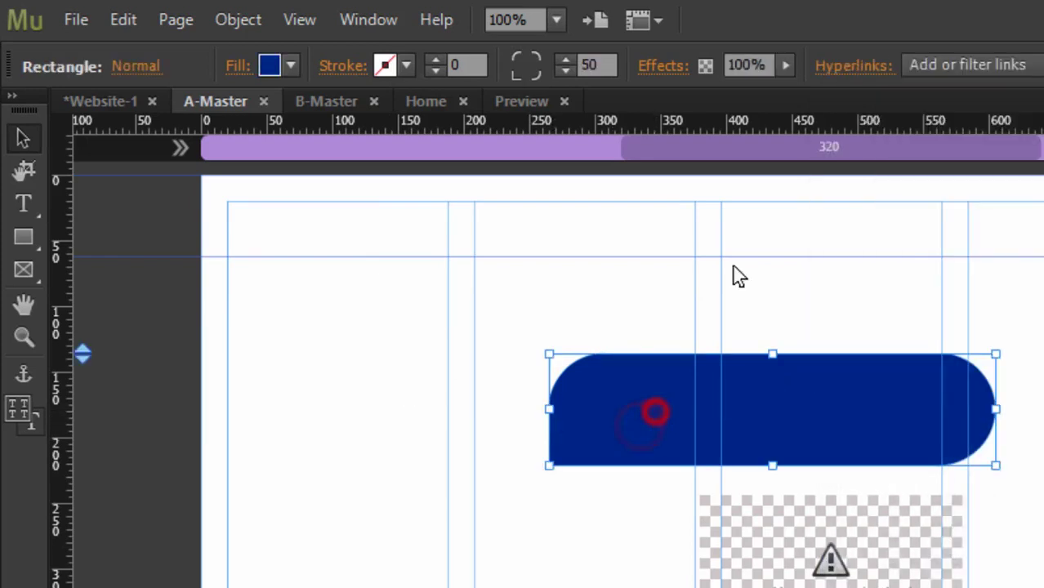
pyautogui.click(237, 67)
pyautogui.click(360, 297)
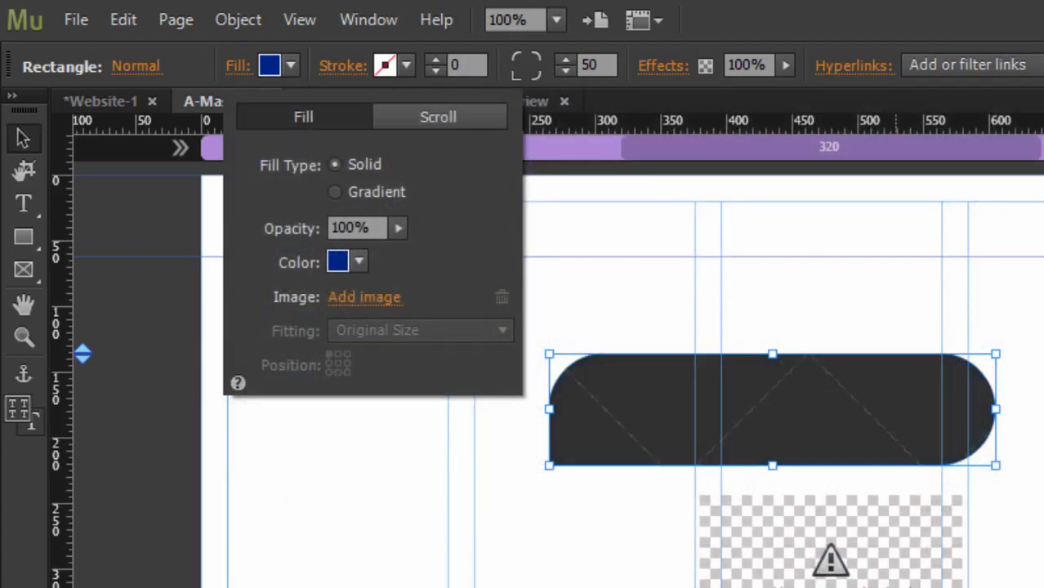
pyautogui.click(814, 411)
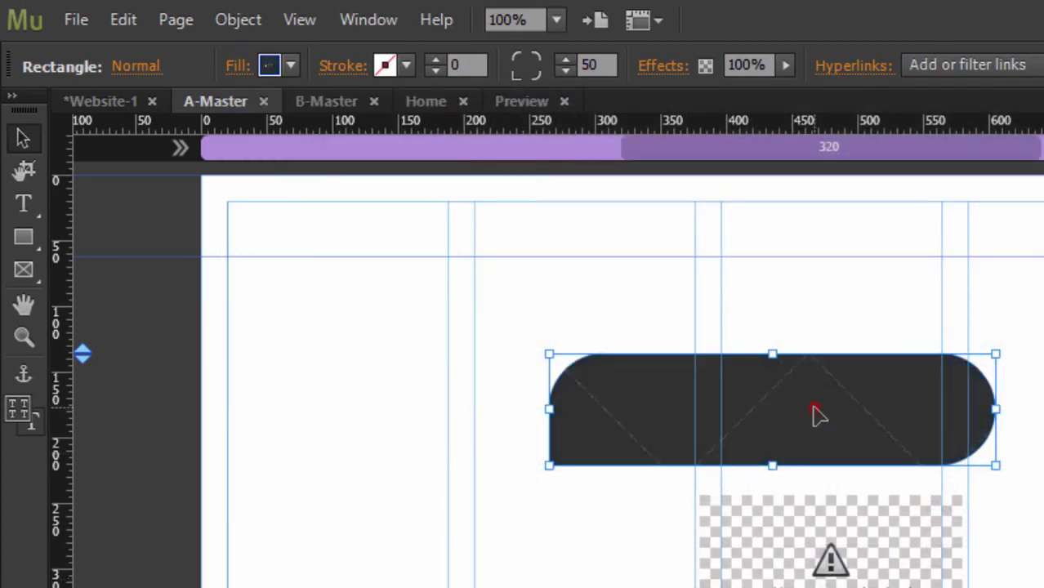
# Try the Scale to Fill and Scale to Fit fittings for the rectangle's fill image.
pyautogui.click(245, 70)
pyautogui.click(390, 327)
pyautogui.click(396, 360)
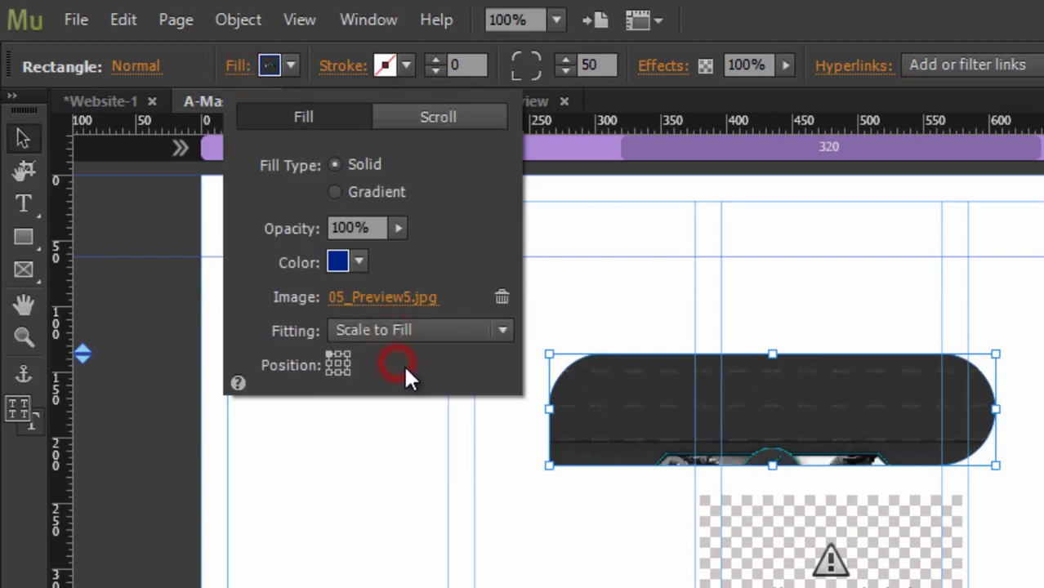
pyautogui.click(389, 327)
pyautogui.click(393, 388)
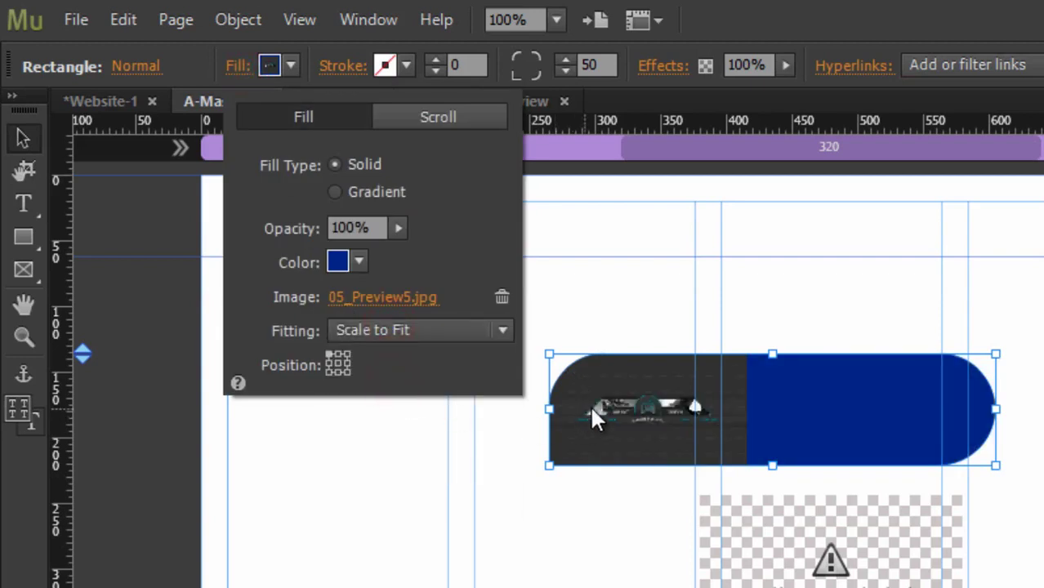
# Set the fill image's fitting to Scale to Fill with a centered position, and deselect the rectangle.
pyautogui.click(407, 329)
pyautogui.click(423, 361)
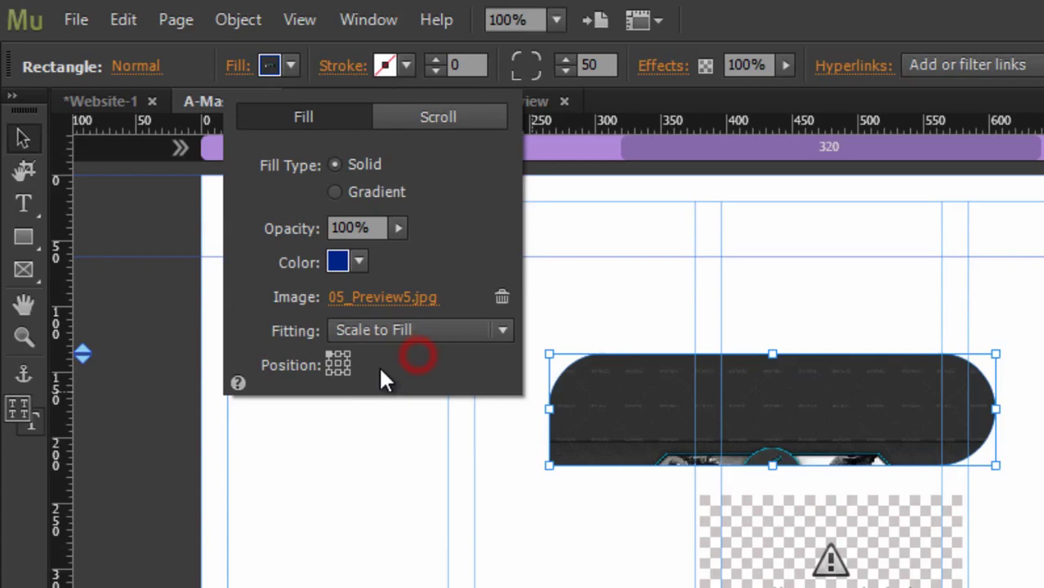
pyautogui.click(337, 365)
pyautogui.click(564, 569)
pyautogui.click(988, 490)
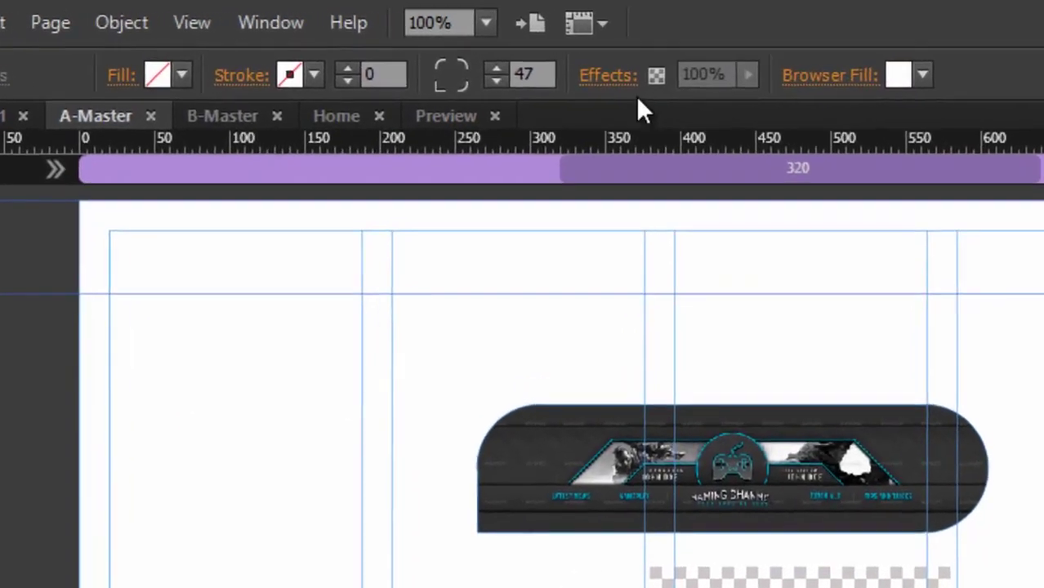
# Examine the shadow, bevel and glow effect settings, close them and return to the Website-1 site plan.
pyautogui.click(663, 65)
pyautogui.click(734, 141)
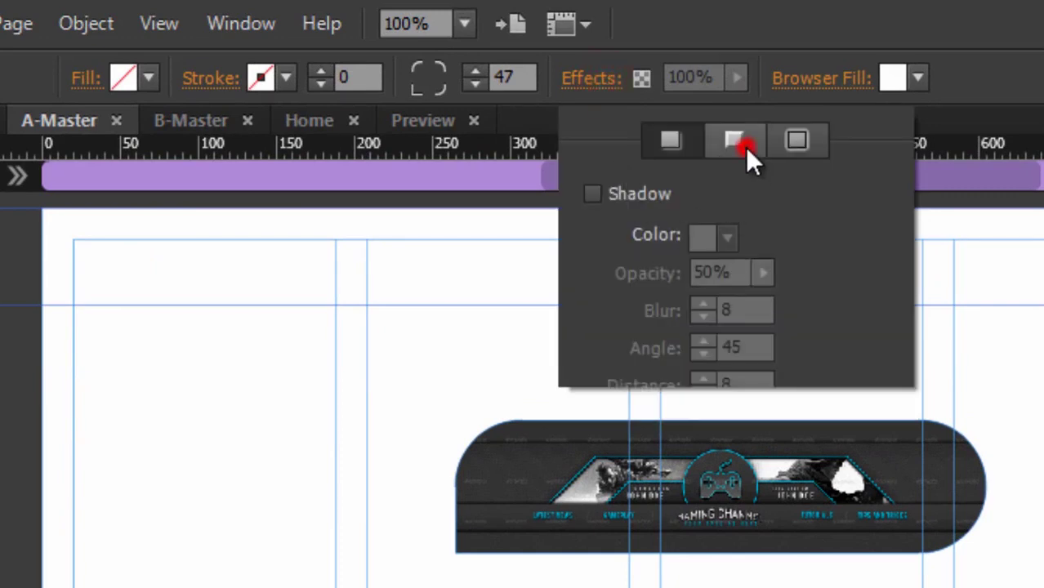
pyautogui.click(798, 140)
pyautogui.click(671, 141)
pyautogui.press('Escape')
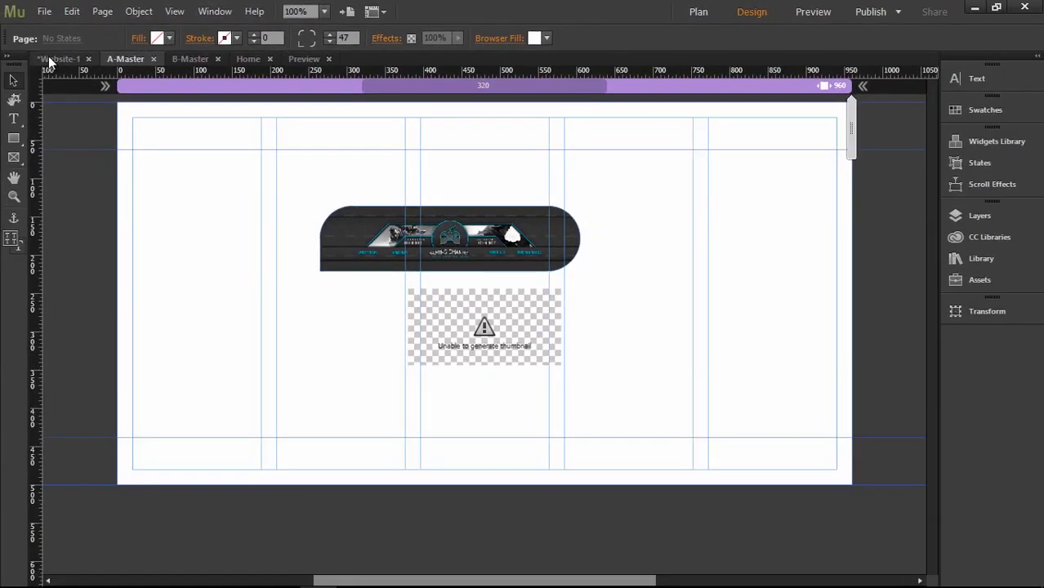
pyautogui.click(54, 59)
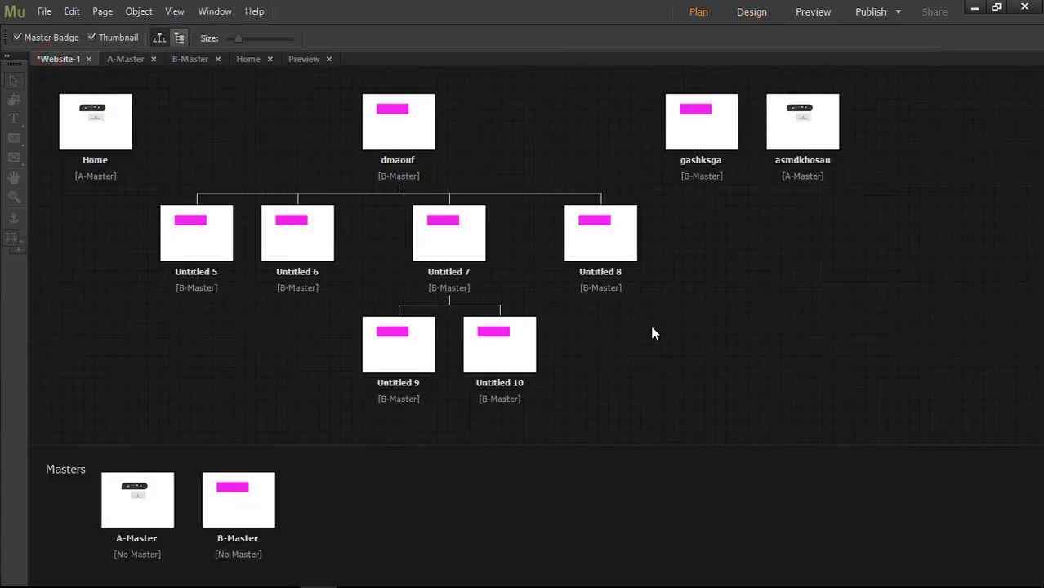